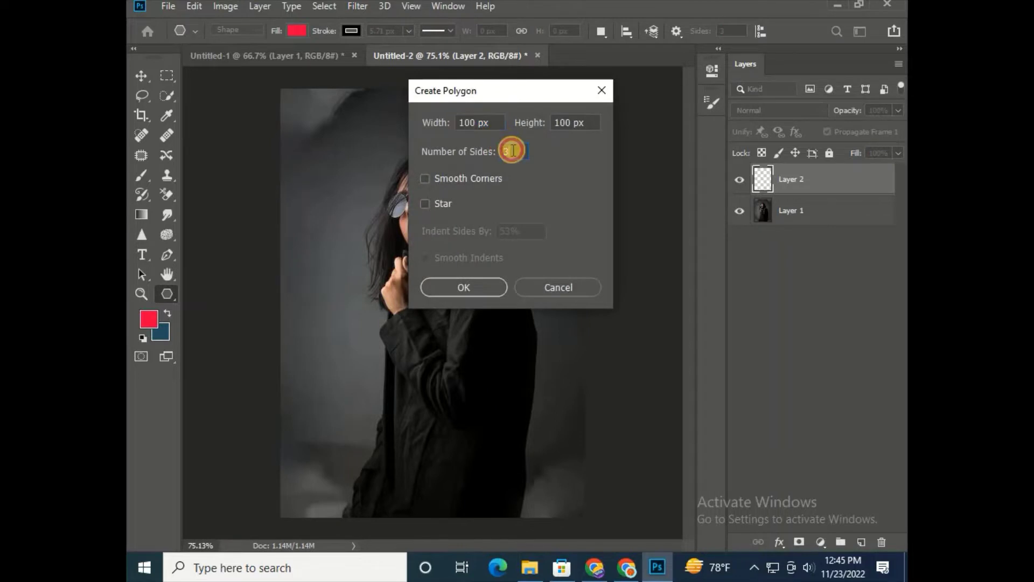
Create a 100 by 100 px three-sided polygon with no fill and a pinkish-red stroke
{"action": "type", "text": "3"}
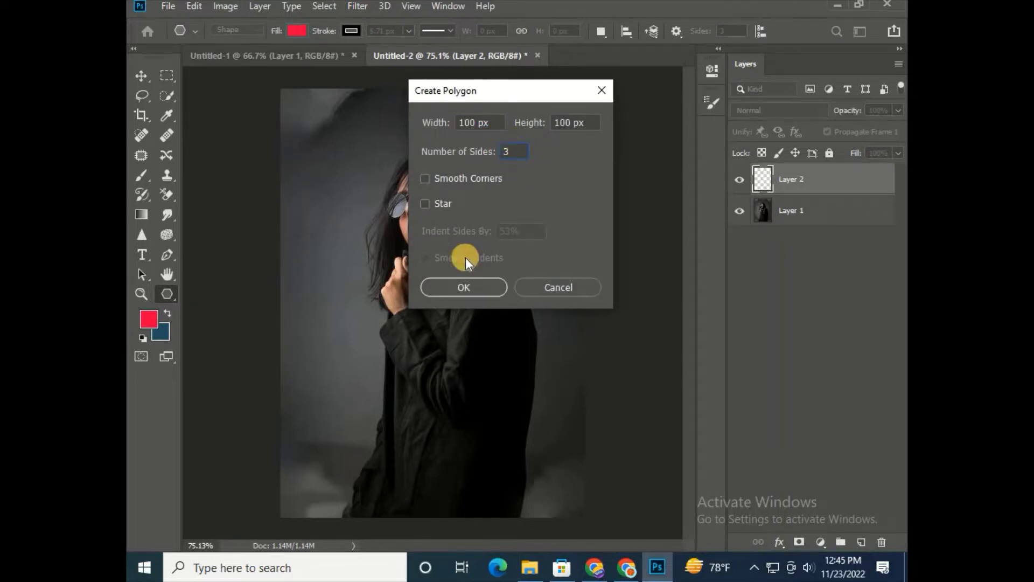
{"action": "left_click", "coordinate": [489, 285]}
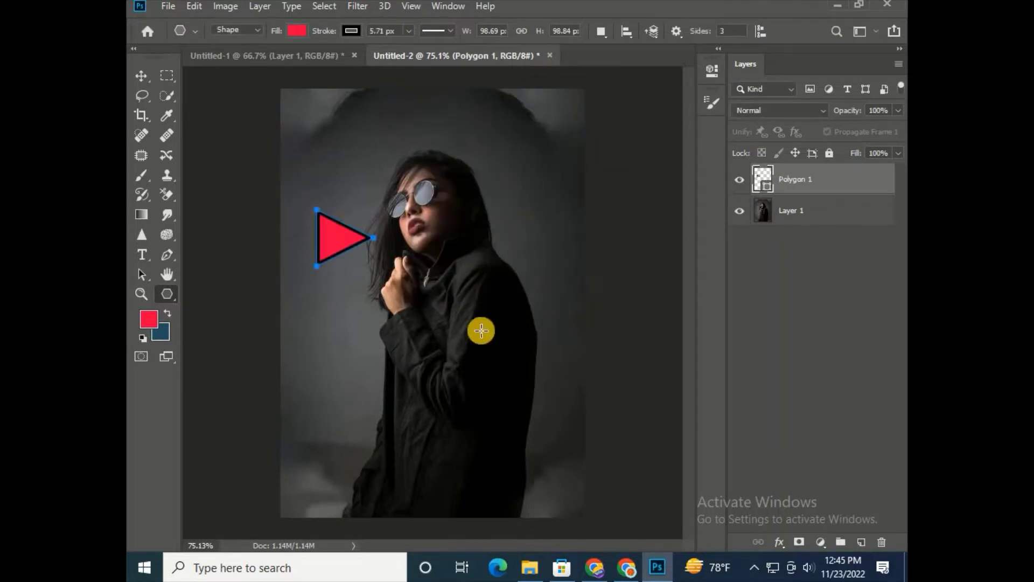
{"action": "left_click", "coordinate": [298, 31]}
{"action": "left_click", "coordinate": [352, 31]}
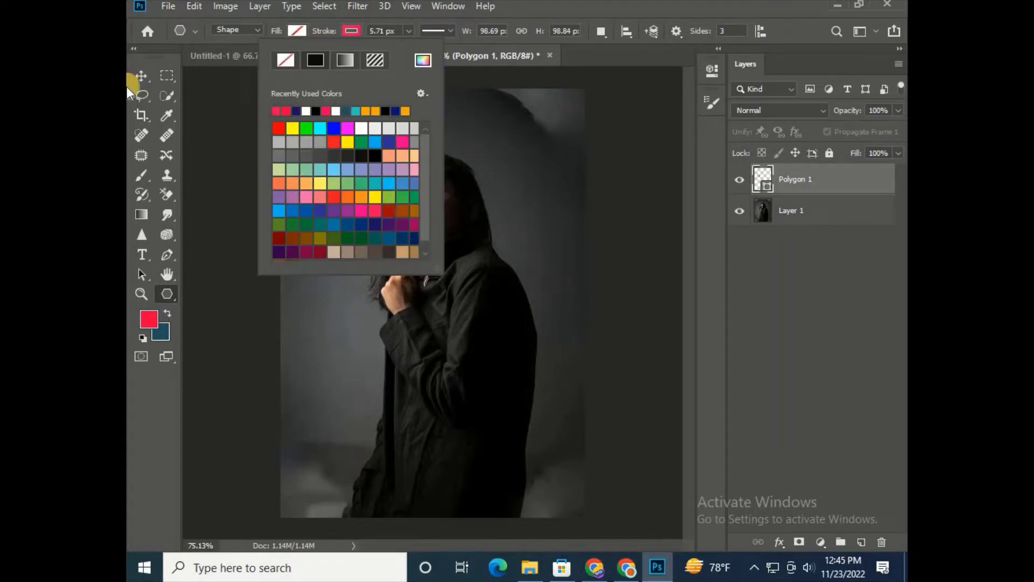
Scale the triangle outline to about 403%, rotate it about -0.57°, and position it over the woman's head and upper body
{"action": "left_click", "coordinate": [141, 76]}
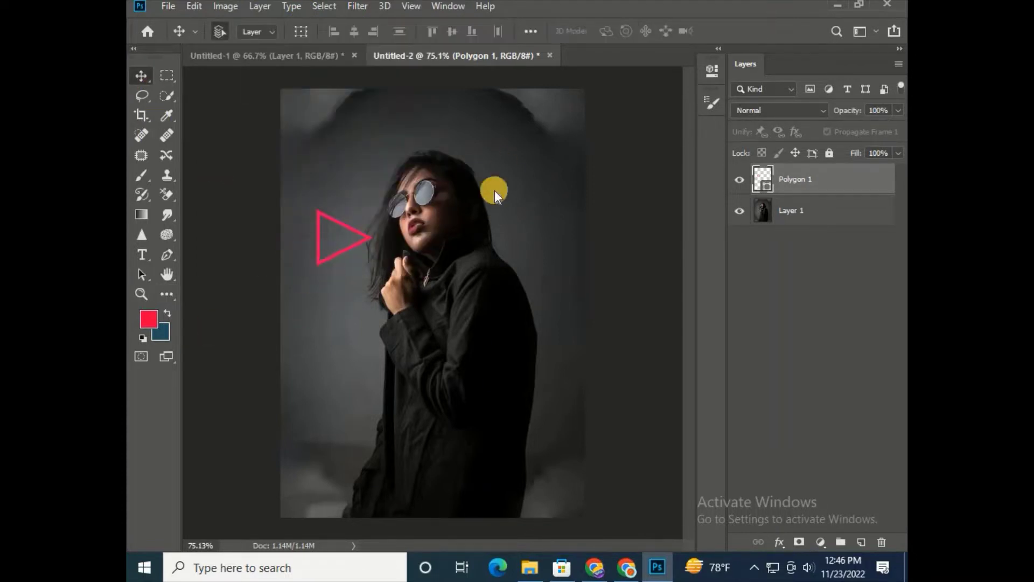
{"action": "key", "text": "ctrl+t"}
{"action": "left_click_drag", "start_coordinate": [372, 265], "coordinate": [505, 399]}
{"action": "left_click_drag", "start_coordinate": [428, 269], "coordinate": [474, 203]}
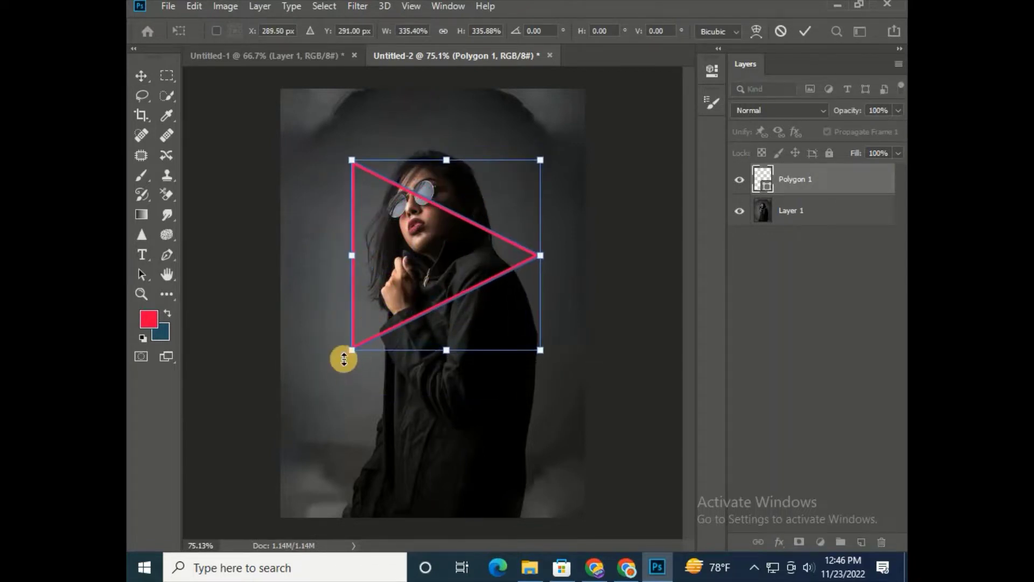
{"action": "left_click_drag", "start_coordinate": [350, 351], "coordinate": [328, 374]}
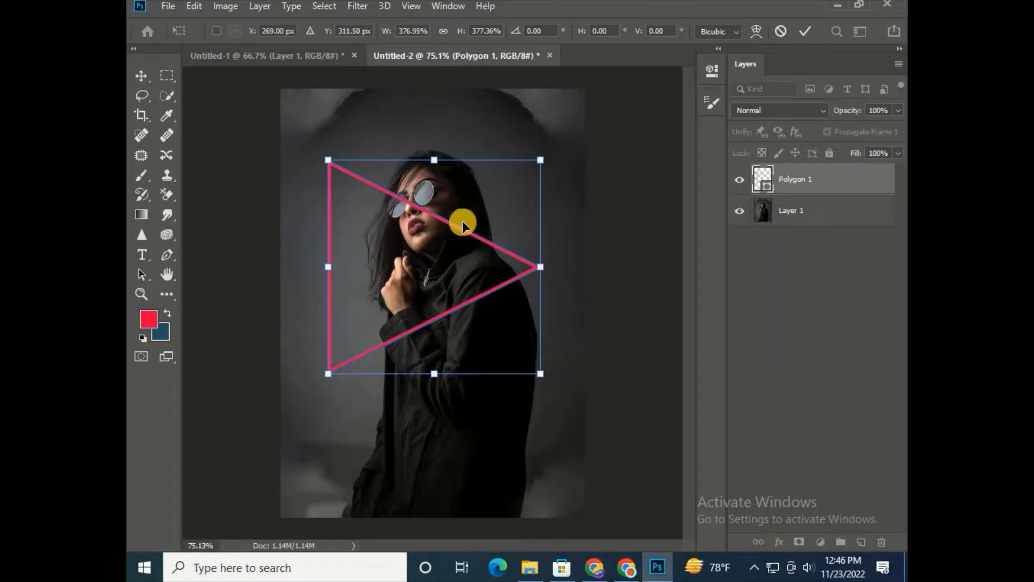
{"action": "left_click_drag", "start_coordinate": [462, 219], "coordinate": [484, 237]}
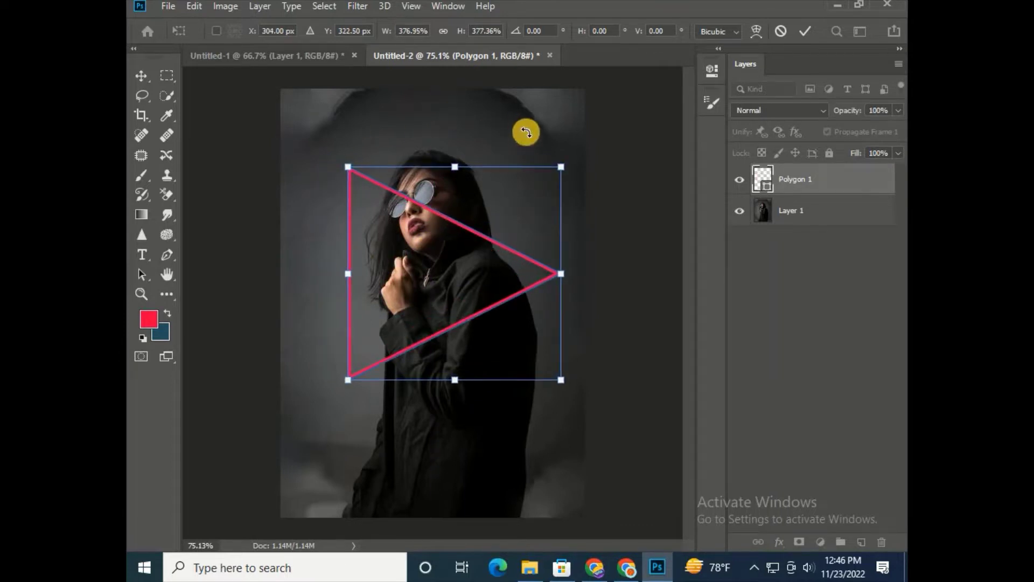
{"action": "left_click_drag", "start_coordinate": [345, 382], "coordinate": [331, 394]}
{"action": "mouse_move", "coordinate": [319, 147]}
{"action": "left_mouse_down"}
{"action": "mouse_move", "coordinate": [296, 168]}
{"action": "mouse_move", "coordinate": [316, 143]}
{"action": "left_mouse_up"}
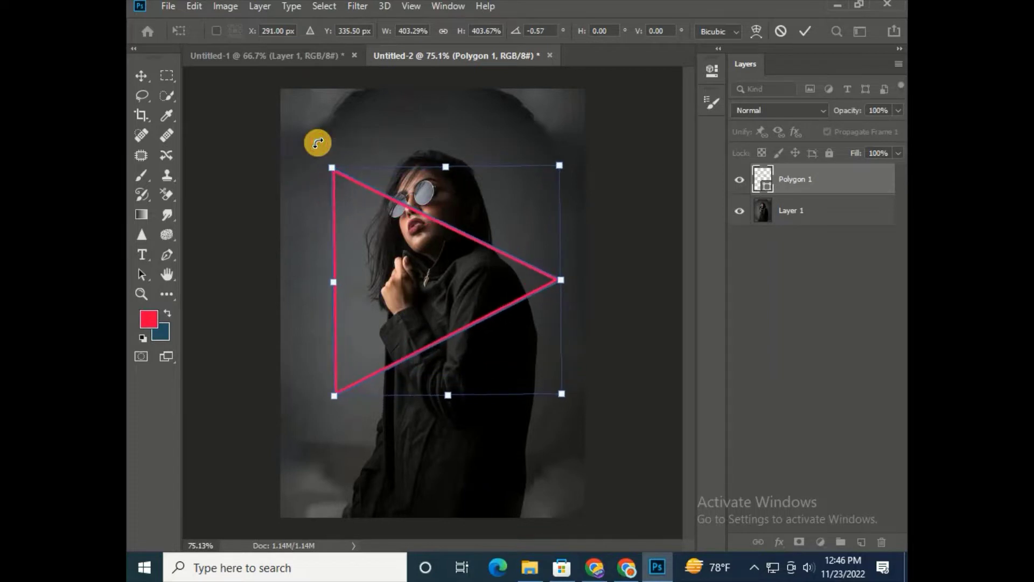
{"action": "left_click_drag", "start_coordinate": [435, 215], "coordinate": [438, 210]}
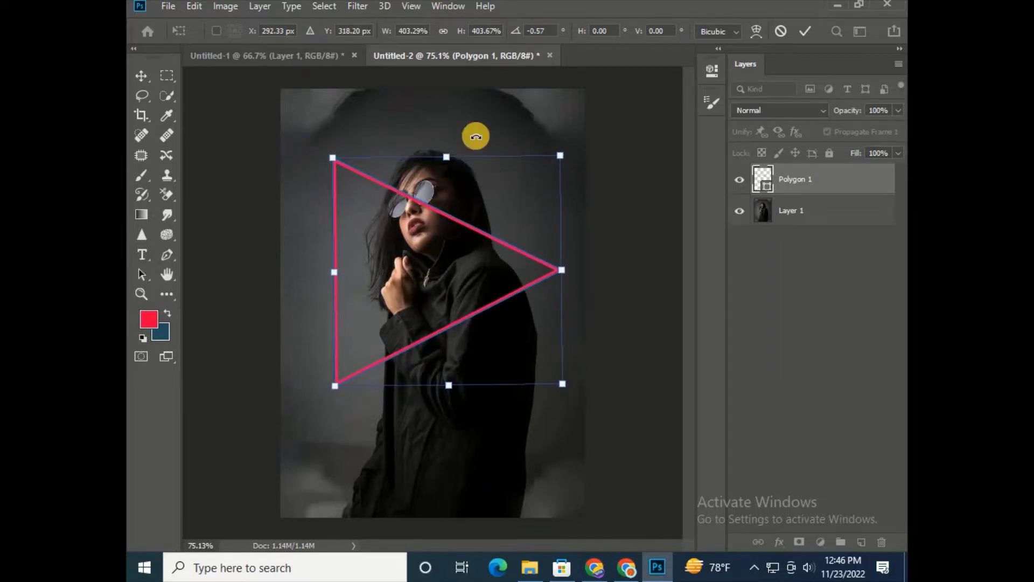
{"action": "left_click", "coordinate": [138, 77]}
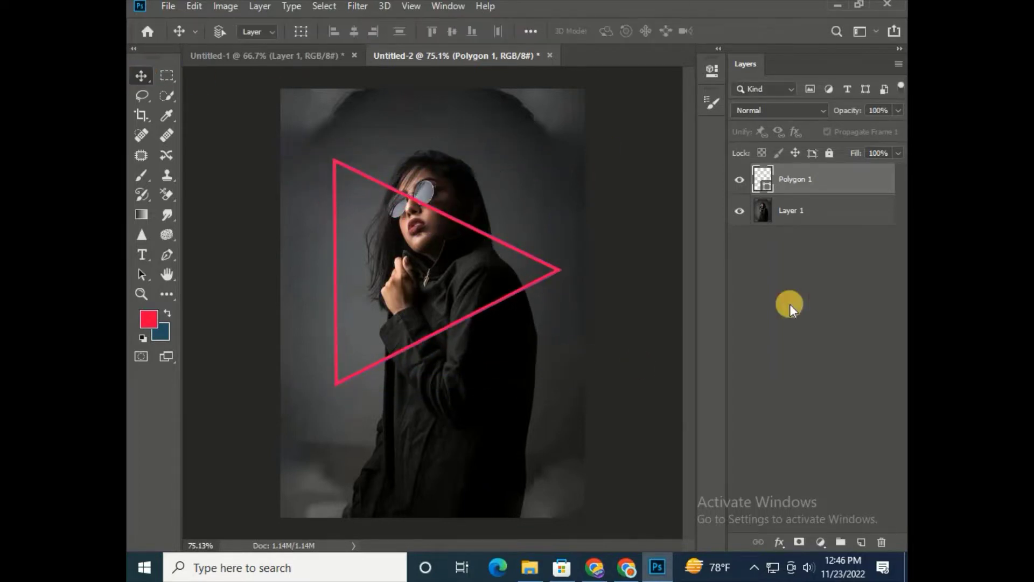
Add a Color Overlay to the Polygon 1 layer in Normal blend mode with colour ff004e
{"action": "right_click", "coordinate": [818, 175]}
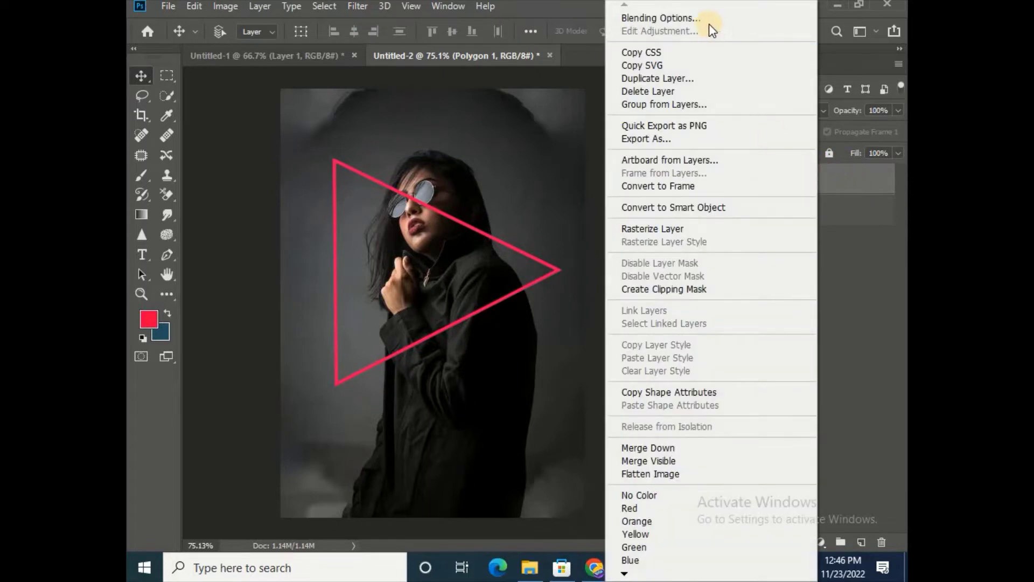
{"action": "left_click", "coordinate": [695, 18]}
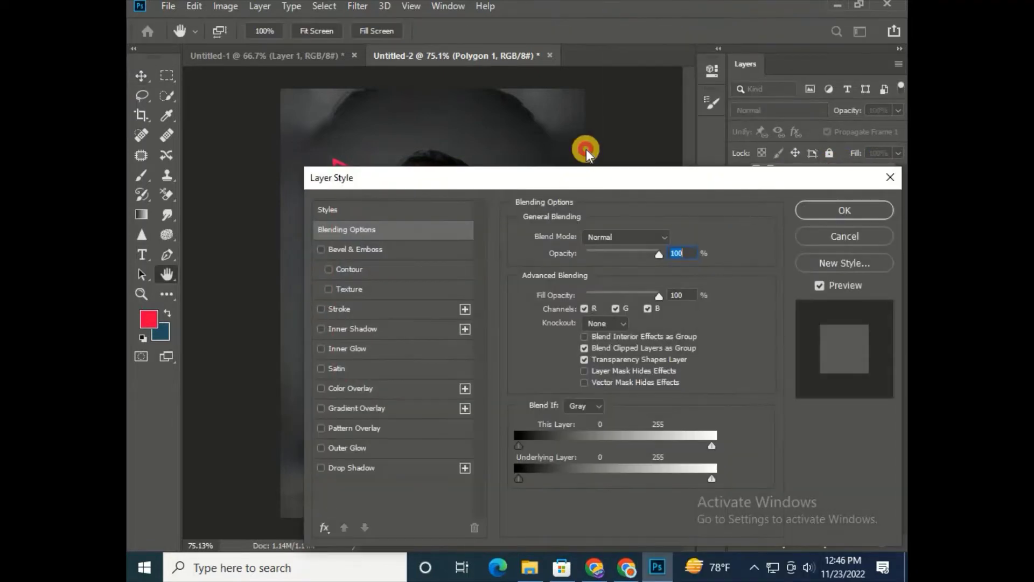
{"action": "left_click_drag", "start_coordinate": [586, 149], "coordinate": [593, 103]}
{"action": "left_click", "coordinate": [441, 312]}
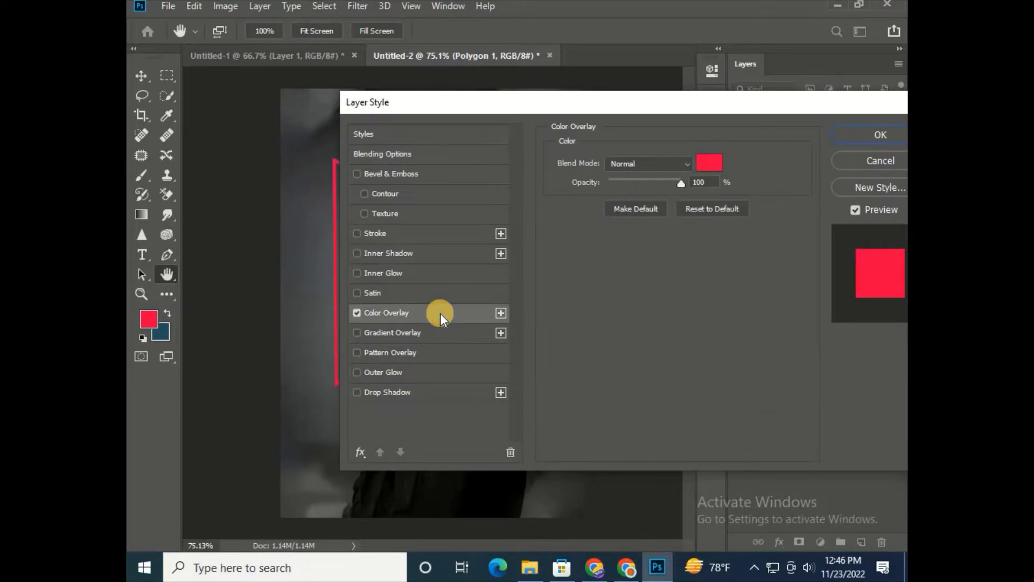
{"action": "left_click", "coordinate": [668, 164]}
{"action": "left_click", "coordinate": [678, 163]}
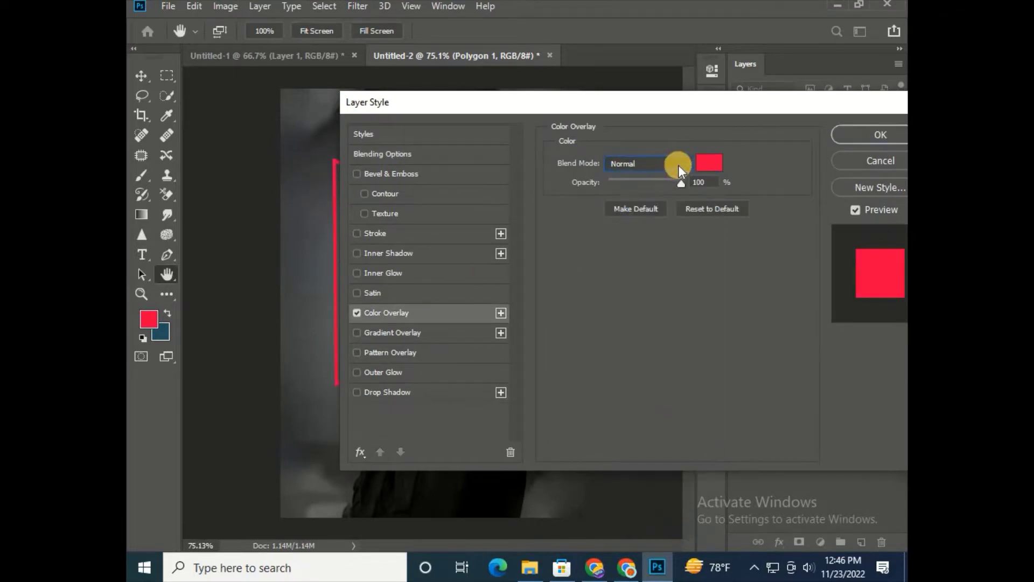
{"action": "left_click", "coordinate": [709, 163]}
{"action": "left_click", "coordinate": [506, 297]}
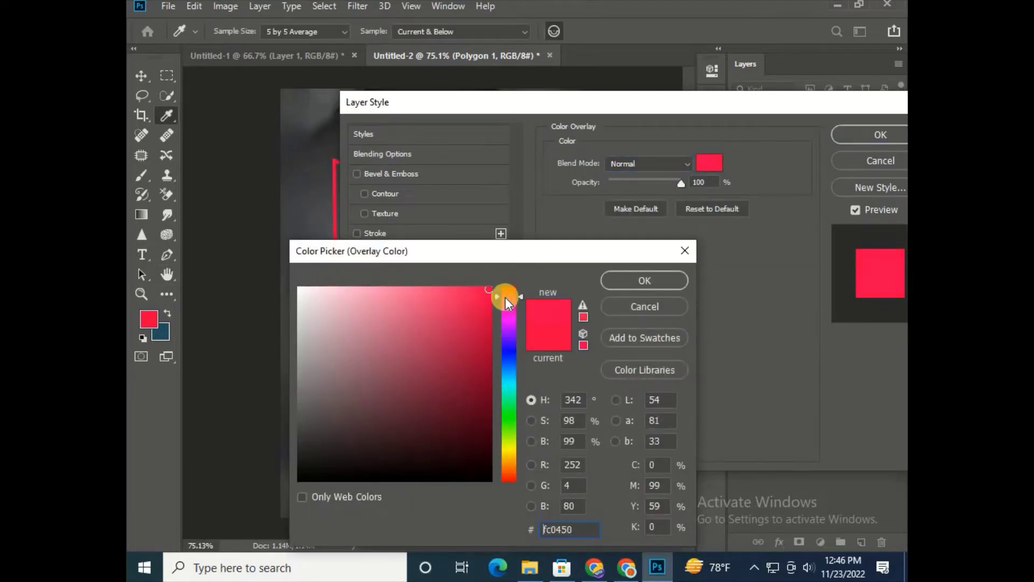
{"action": "left_click", "coordinate": [490, 286]}
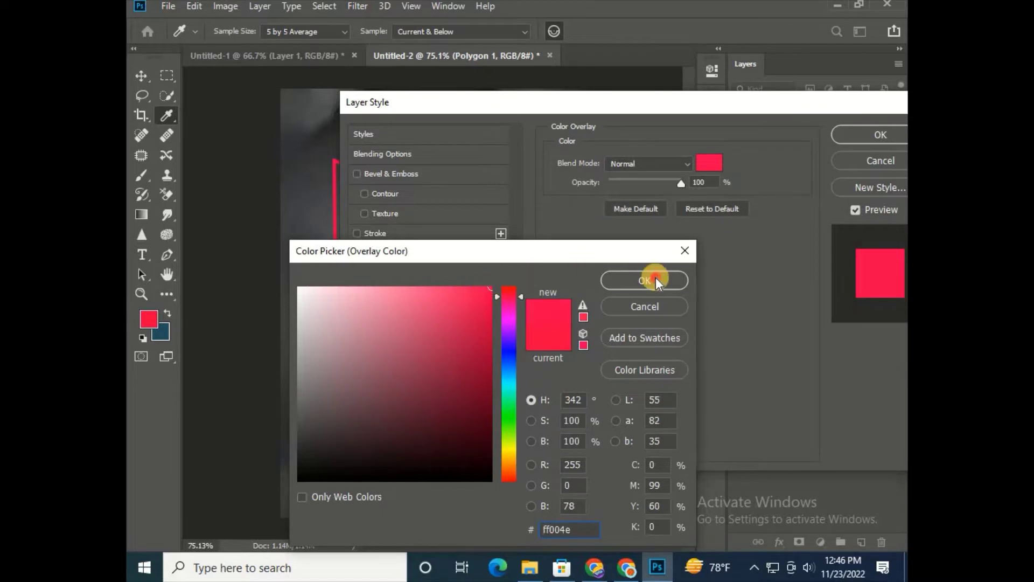
{"action": "left_click", "coordinate": [656, 278]}
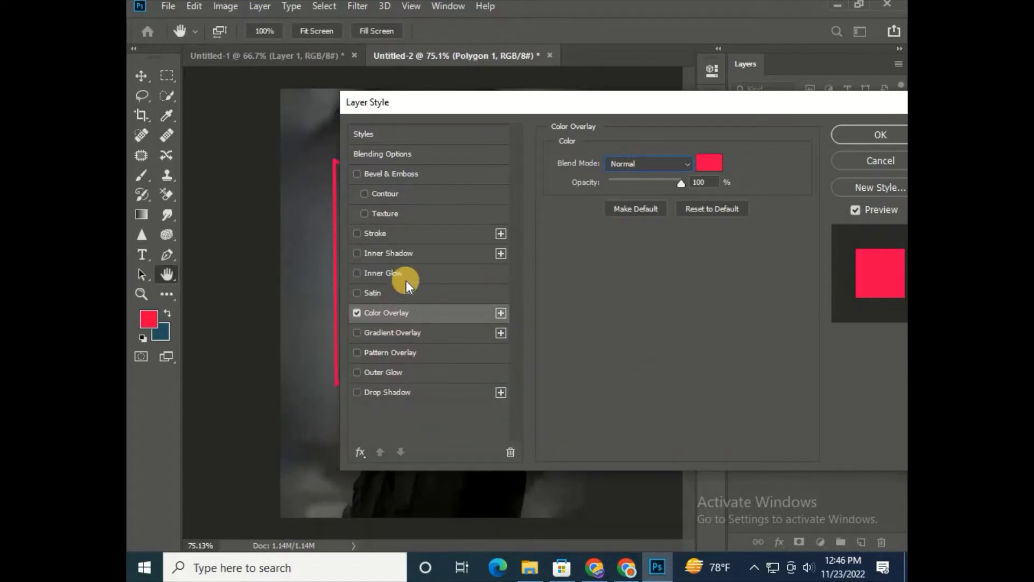
Add an Inner Glow effect to the triangle with the white colour ffffff
{"action": "left_click", "coordinate": [436, 272]}
{"action": "left_click_drag", "start_coordinate": [474, 104], "coordinate": [521, 107]}
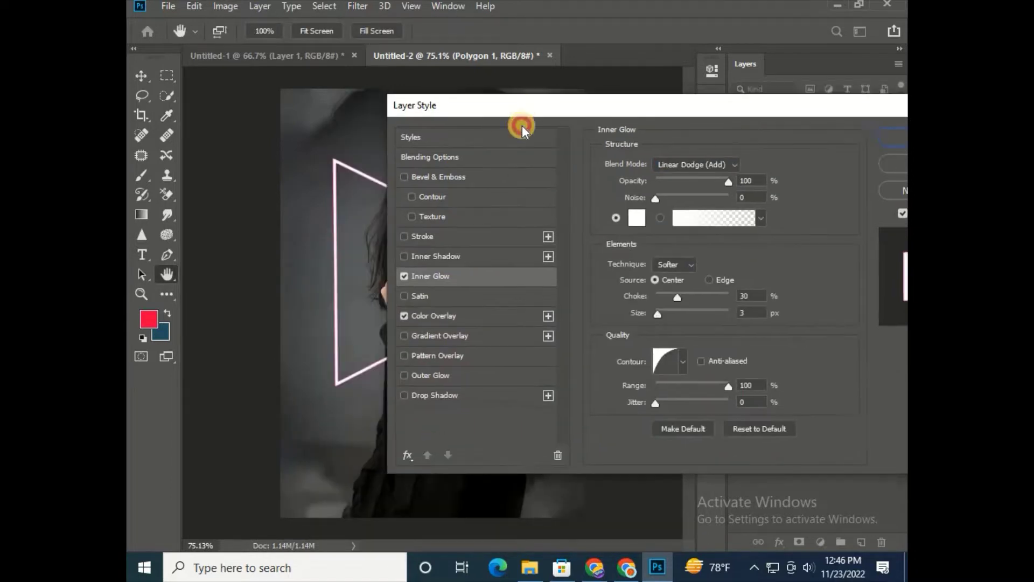
{"action": "left_click", "coordinate": [637, 218]}
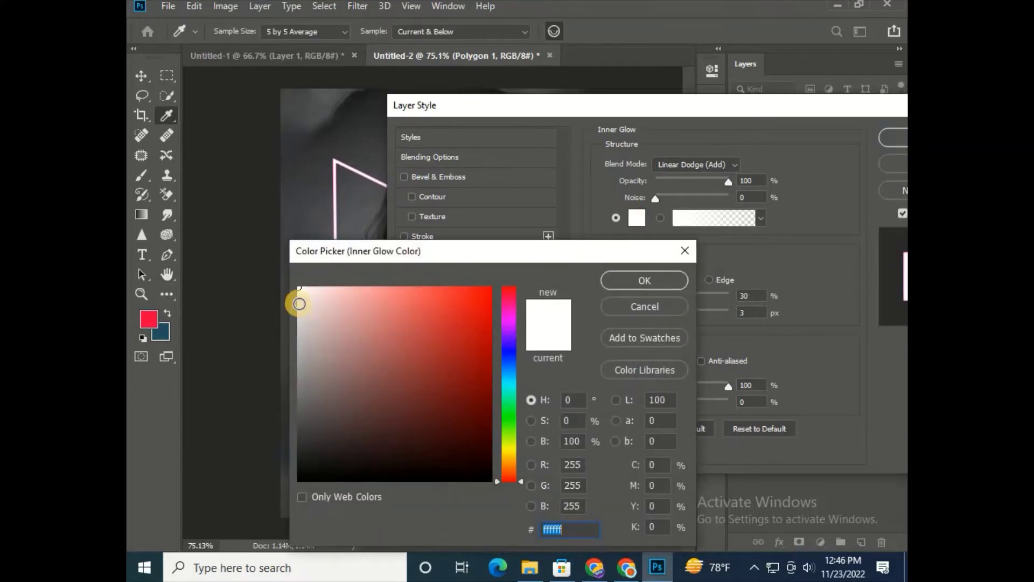
{"action": "left_click", "coordinate": [614, 281]}
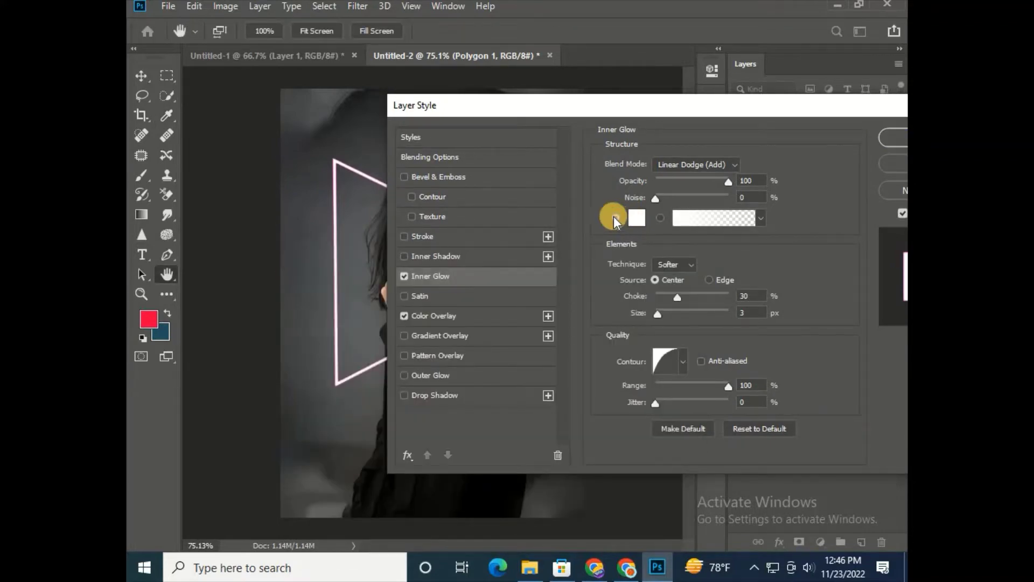
Set the Inner Glow to Linear Dodge (Add) at 100% opacity, with 41% choke and 3 px size
{"action": "left_click_drag", "start_coordinate": [728, 182], "coordinate": [616, 215]}
{"action": "left_click_drag", "start_coordinate": [678, 295], "coordinate": [612, 313]}
{"action": "left_click_drag", "start_coordinate": [684, 299], "coordinate": [658, 310]}
{"action": "left_click", "coordinate": [681, 359]}
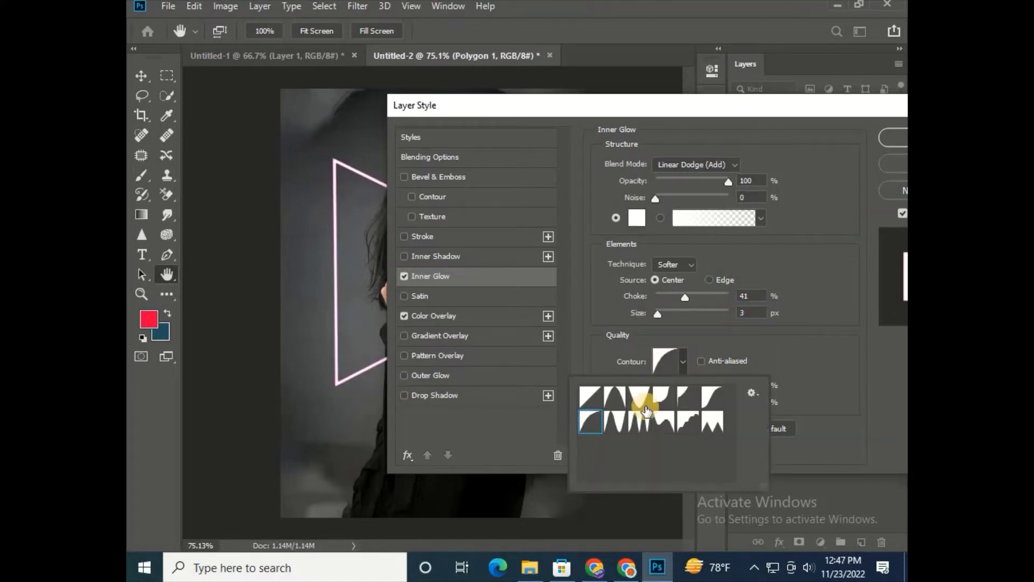
{"action": "left_click", "coordinate": [839, 353]}
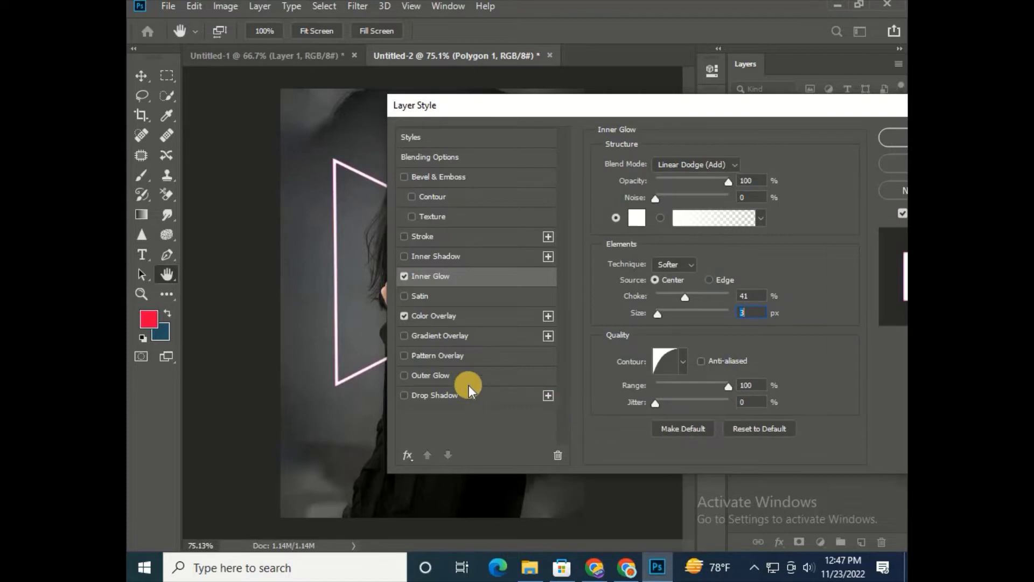
{"action": "left_click", "coordinate": [739, 163]}
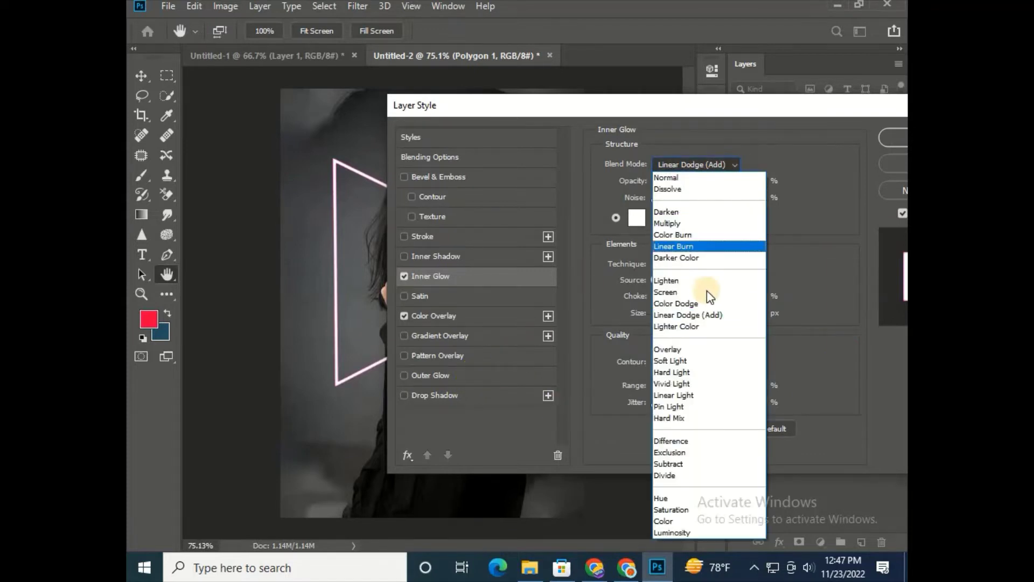
{"action": "left_click", "coordinate": [726, 316]}
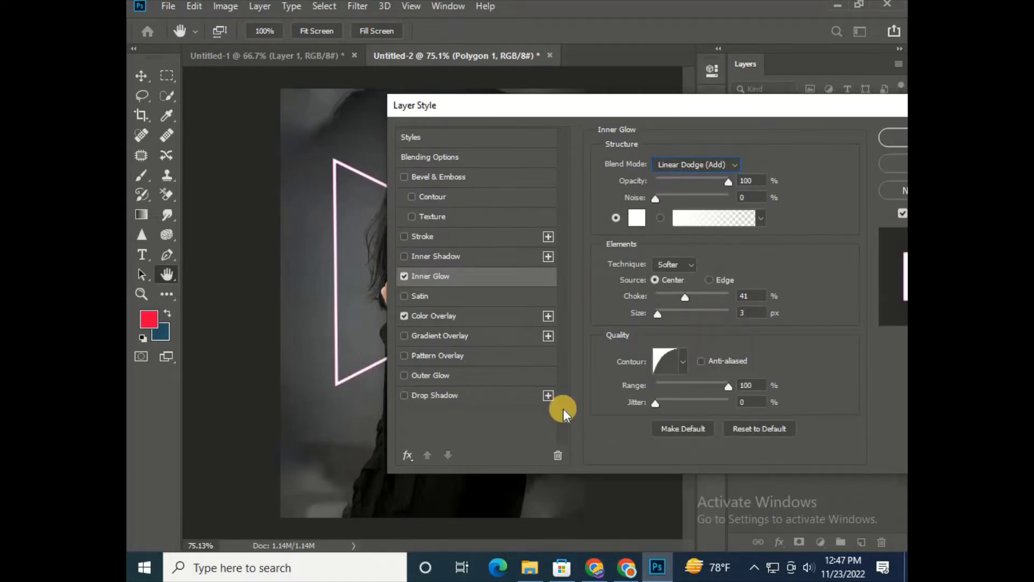
Add an Outer Glow effect to the triangle in a pinkish-red colour
{"action": "left_click", "coordinate": [483, 375]}
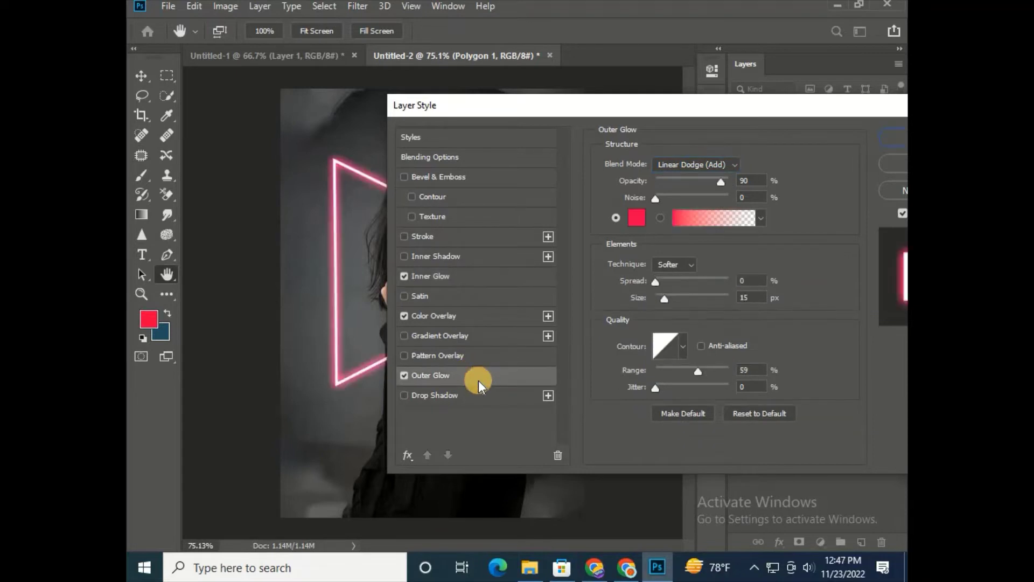
{"action": "left_click", "coordinate": [639, 218]}
{"action": "left_click", "coordinate": [509, 298]}
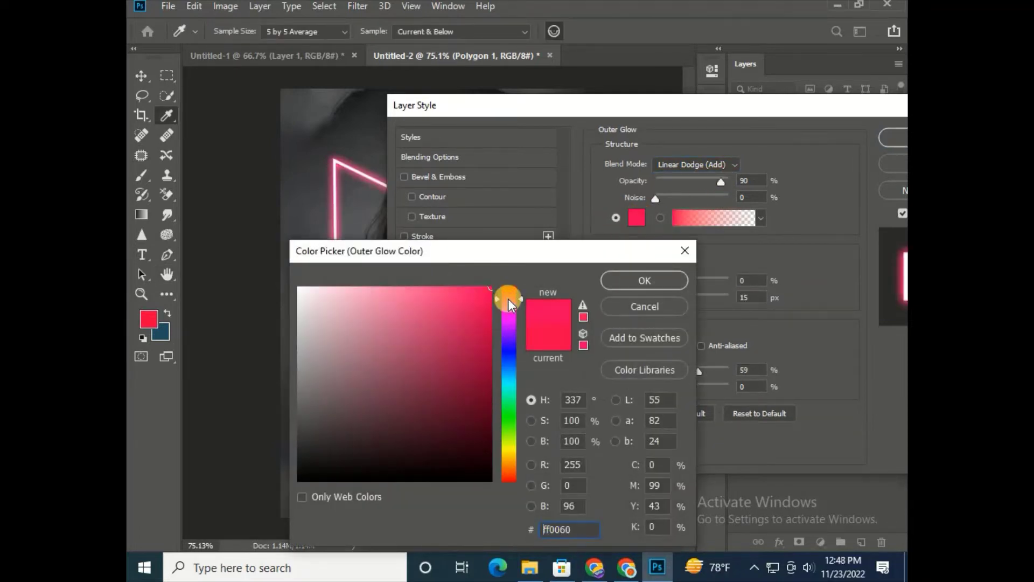
{"action": "left_click_drag", "start_coordinate": [509, 293], "coordinate": [490, 282]}
{"action": "left_click", "coordinate": [633, 281]}
Set the Outer Glow to Linear Dodge (Add) at 90% opacity, with 0% spread and 15 px size
{"action": "left_click_drag", "start_coordinate": [719, 183], "coordinate": [700, 183]}
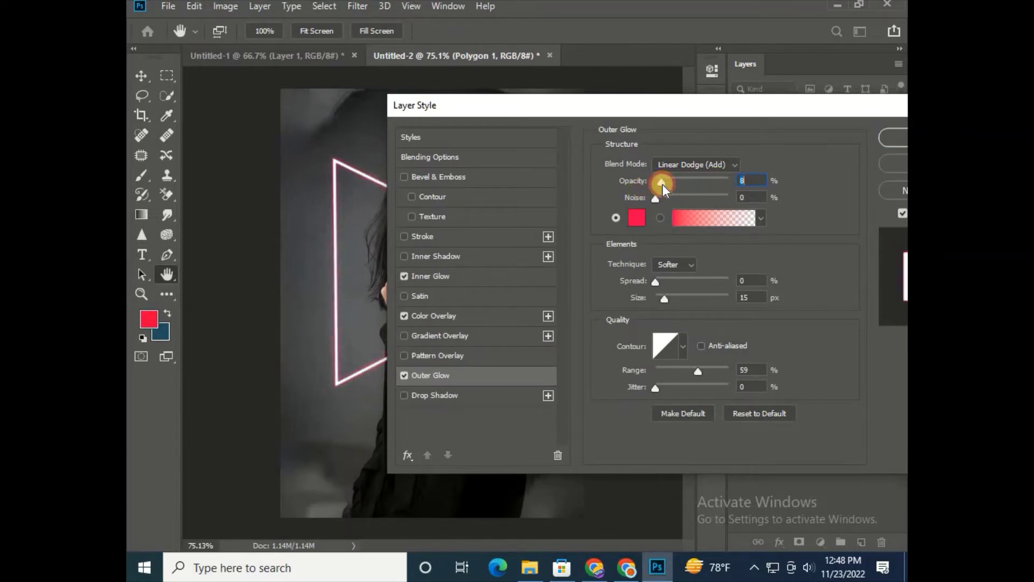
{"action": "left_click_drag", "start_coordinate": [703, 183], "coordinate": [699, 192]}
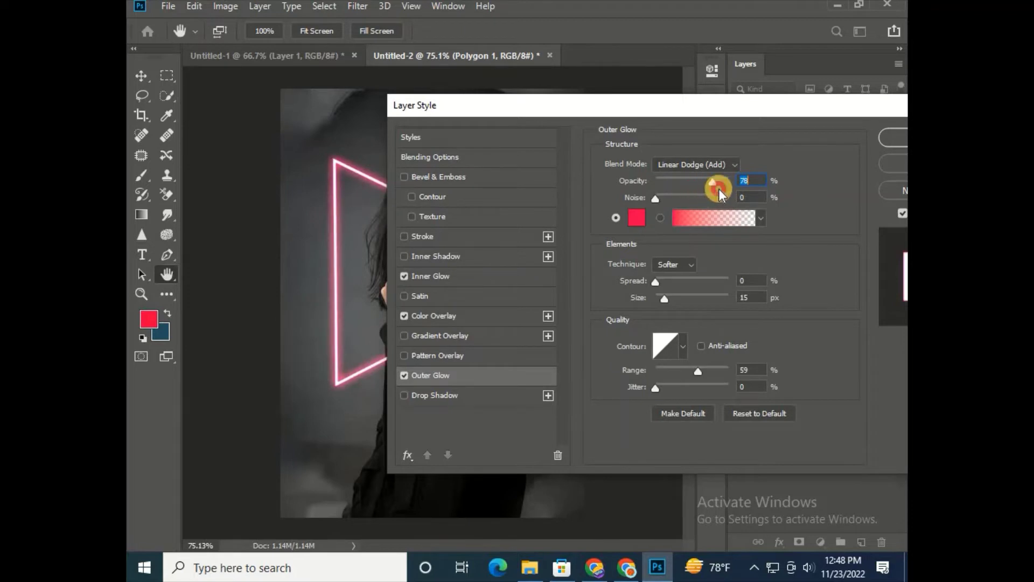
{"action": "left_click_drag", "start_coordinate": [722, 184], "coordinate": [724, 184]}
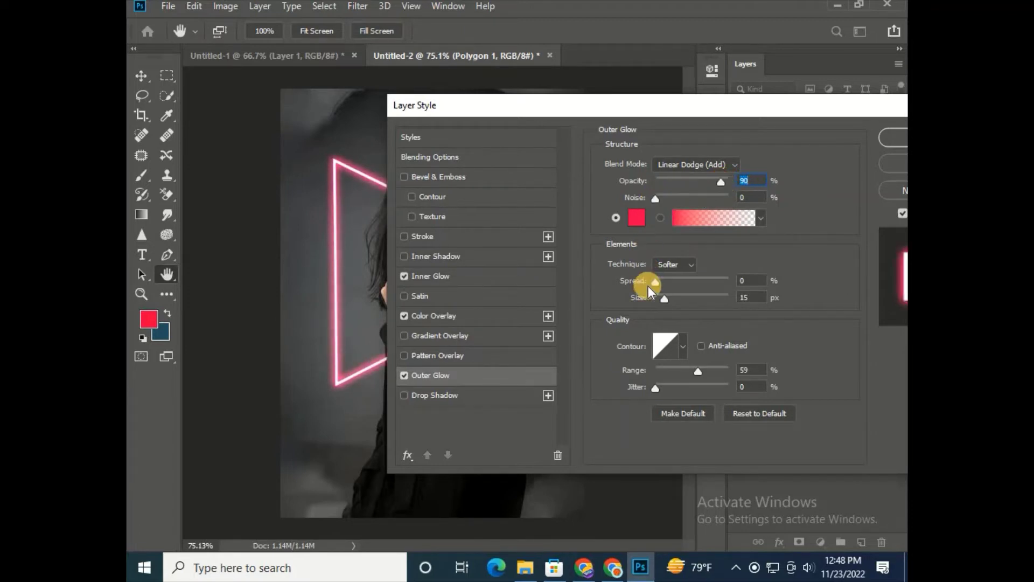
{"action": "mouse_move", "coordinate": [664, 297]}
{"action": "left_mouse_down"}
{"action": "mouse_move", "coordinate": [696, 299]}
{"action": "mouse_move", "coordinate": [663, 310]}
{"action": "left_mouse_up"}
{"action": "left_click", "coordinate": [640, 280]}
{"action": "left_click", "coordinate": [735, 163]}
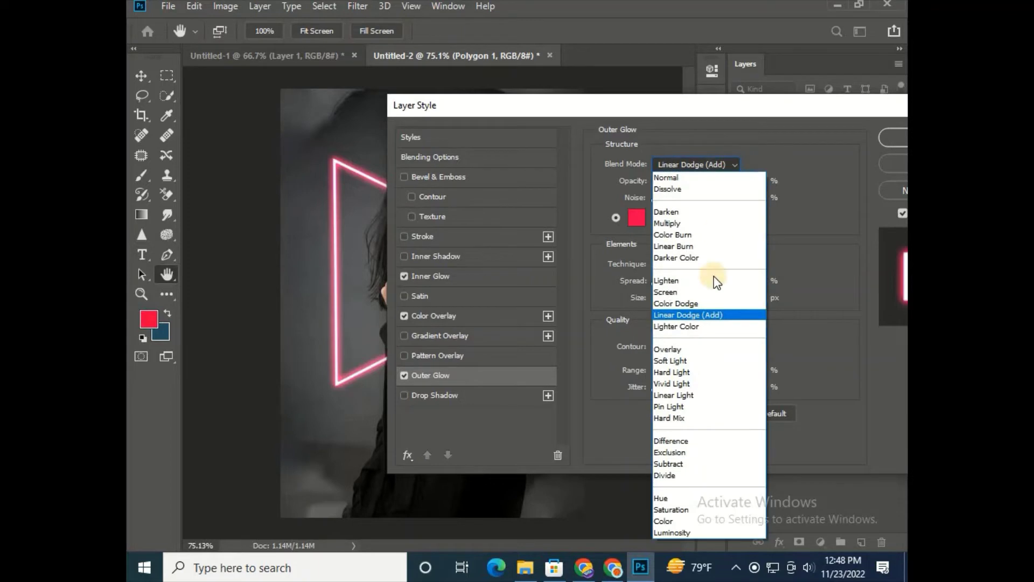
{"action": "left_click", "coordinate": [723, 315]}
Add a Drop Shadow effect to the triangle in Linear Dodge (Add) mode with the pinkish-red colour ff004e
{"action": "left_click", "coordinate": [468, 399]}
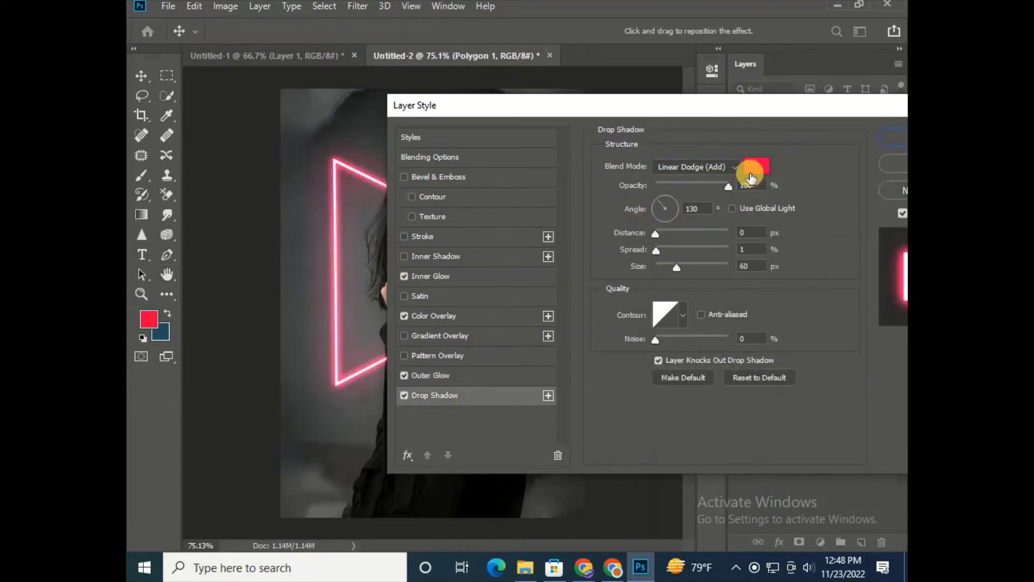
{"action": "left_click", "coordinate": [719, 167]}
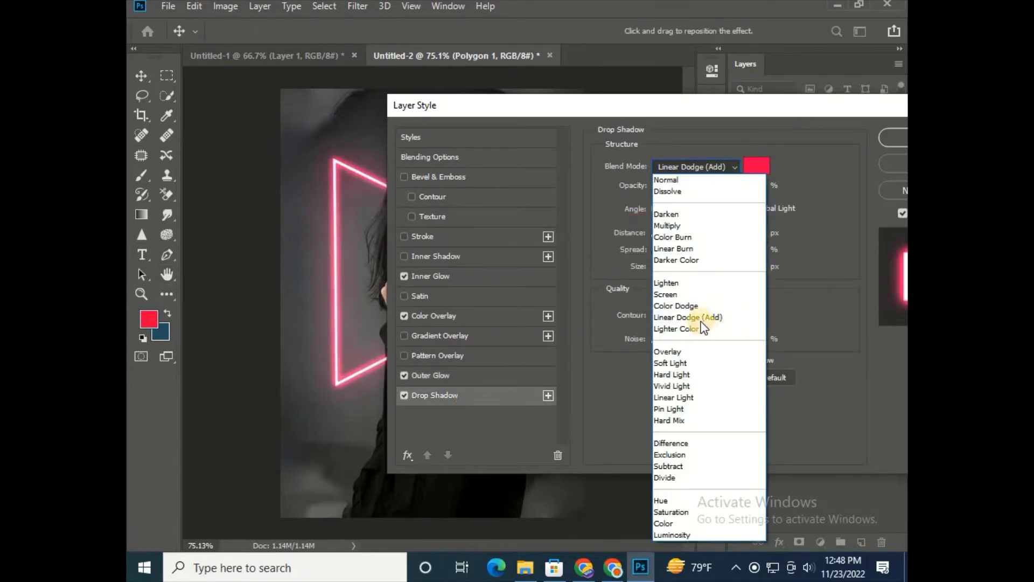
{"action": "left_click", "coordinate": [730, 318]}
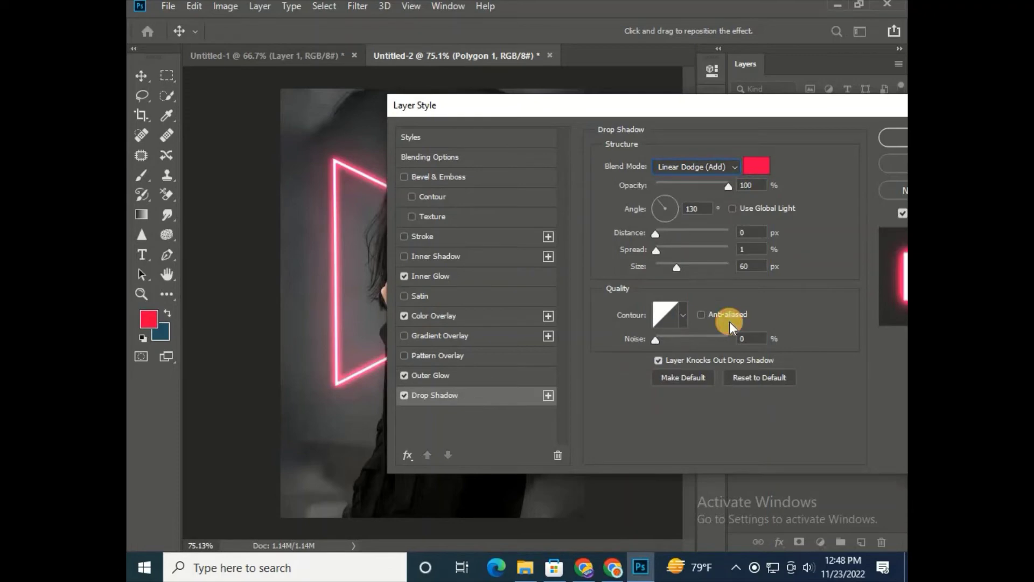
{"action": "left_click", "coordinate": [756, 161]}
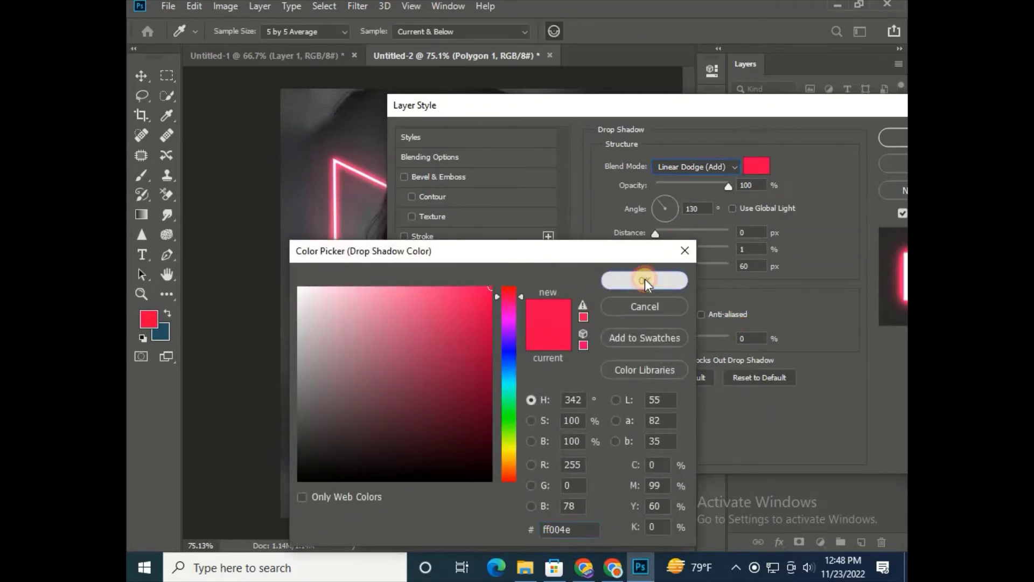
{"action": "left_click", "coordinate": [645, 279]}
Set the Drop Shadow to 0 px distance, 0% spread and 60 px size, and apply the triangle's layer style
{"action": "left_click_drag", "start_coordinate": [655, 234], "coordinate": [585, 249]}
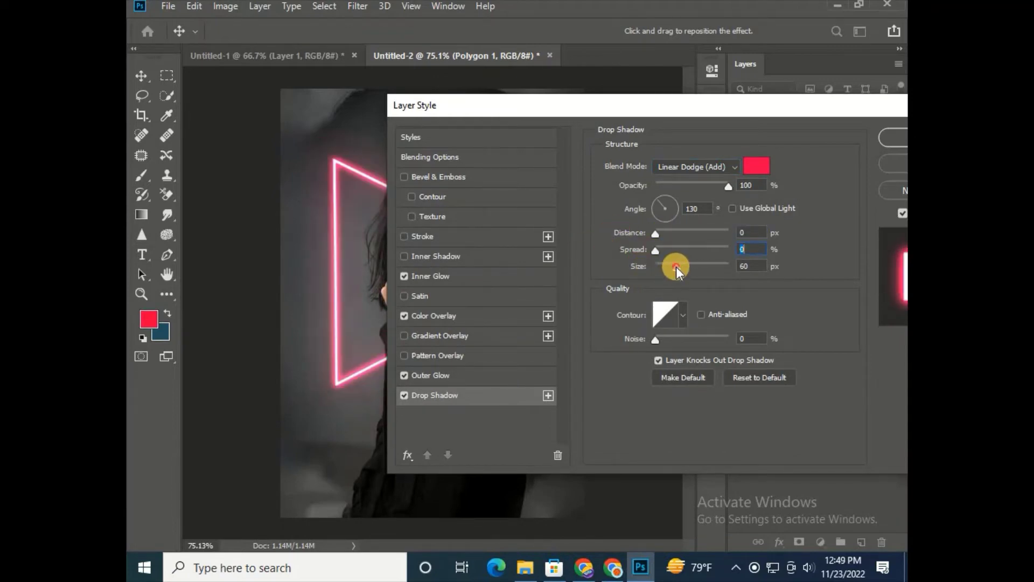
{"action": "mouse_move", "coordinate": [677, 267]}
{"action": "left_mouse_down"}
{"action": "mouse_move", "coordinate": [703, 260]}
{"action": "mouse_move", "coordinate": [658, 260]}
{"action": "mouse_move", "coordinate": [679, 270]}
{"action": "left_mouse_up"}
{"action": "left_click", "coordinate": [751, 265]}
{"action": "type", "text": "60"}
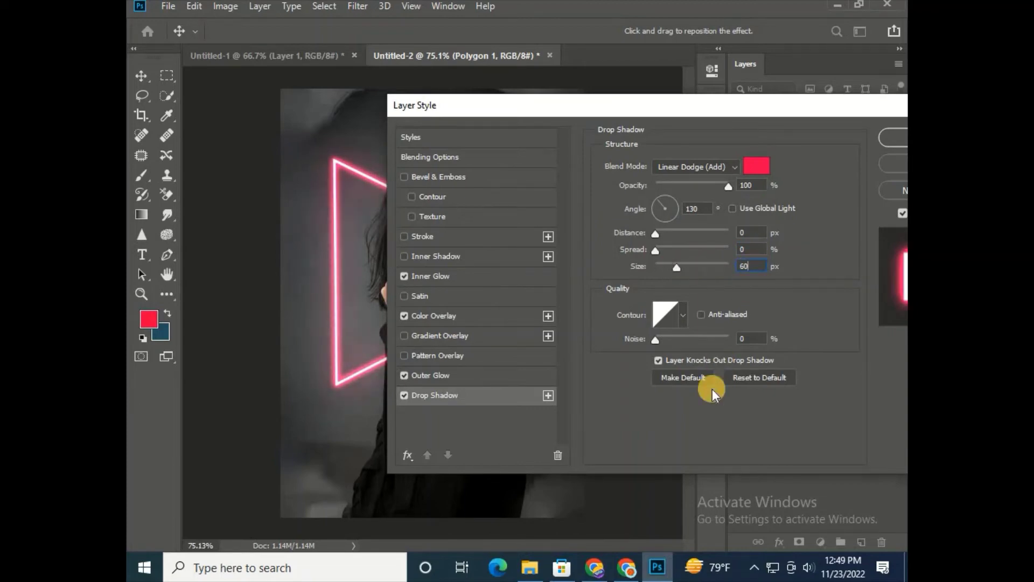
{"action": "left_click", "coordinate": [898, 139]}
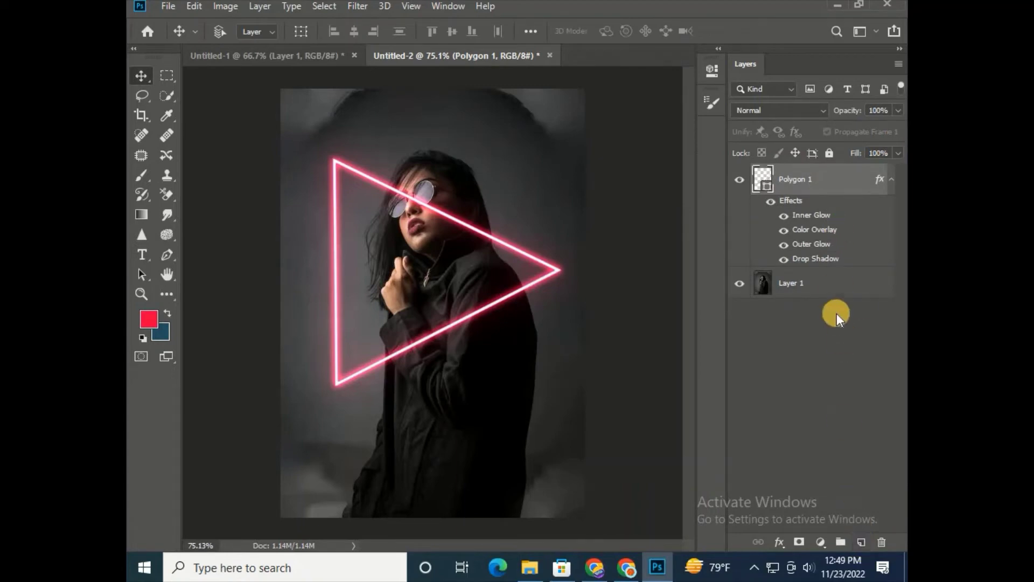
Select the woman on Layer 1 with Select Subject and subtract the excess background beside her hair
{"action": "left_click", "coordinate": [800, 280]}
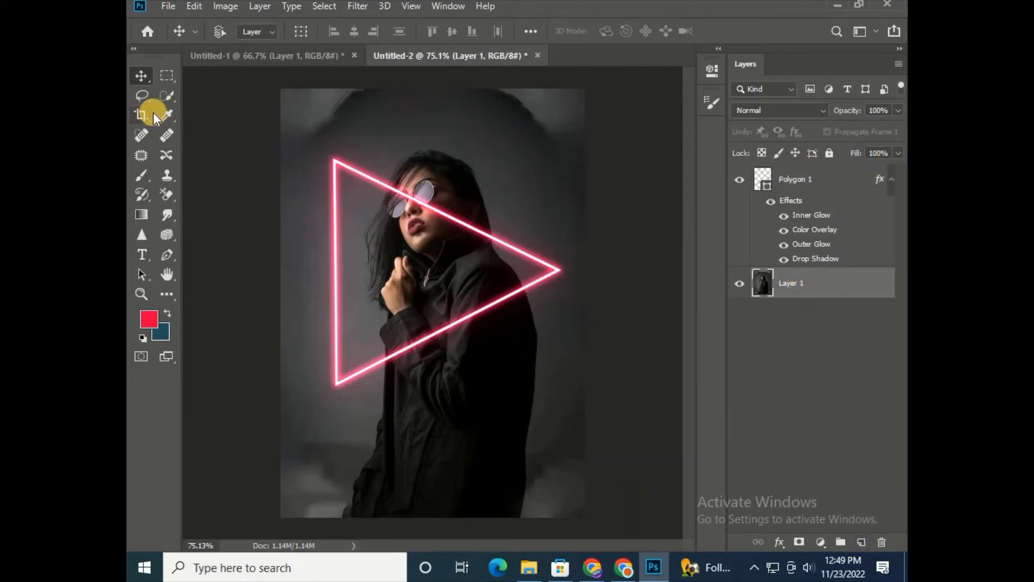
{"action": "left_click", "coordinate": [167, 97]}
{"action": "left_click", "coordinate": [432, 31]}
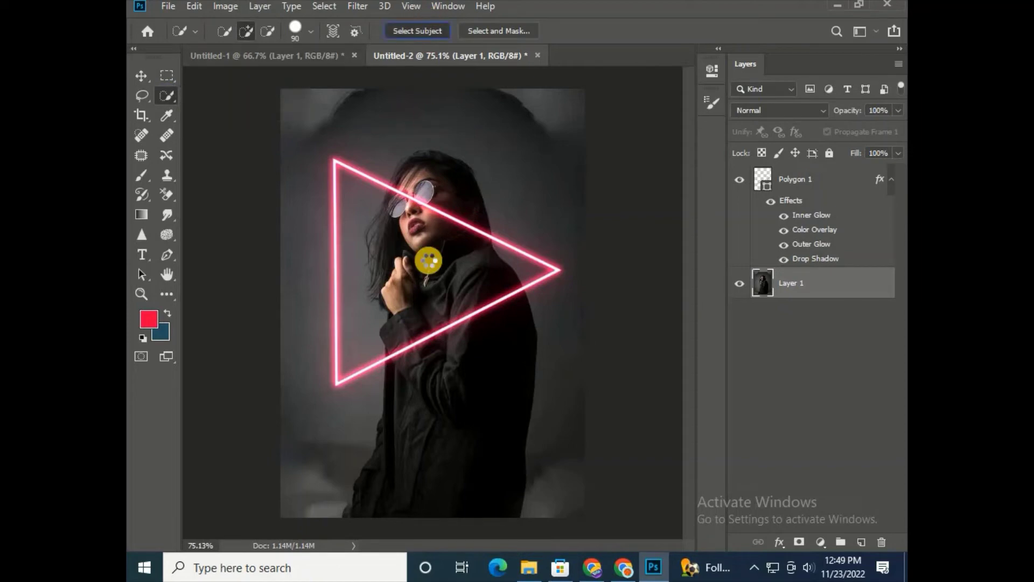
{"action": "mouse_move", "coordinate": [405, 262]}
{"action": "left_mouse_down"}
{"action": "mouse_move", "coordinate": [400, 285]}
{"action": "mouse_move", "coordinate": [377, 237]}
{"action": "mouse_move", "coordinate": [353, 248]}
{"action": "left_mouse_up"}
{"action": "left_click", "coordinate": [268, 30]}
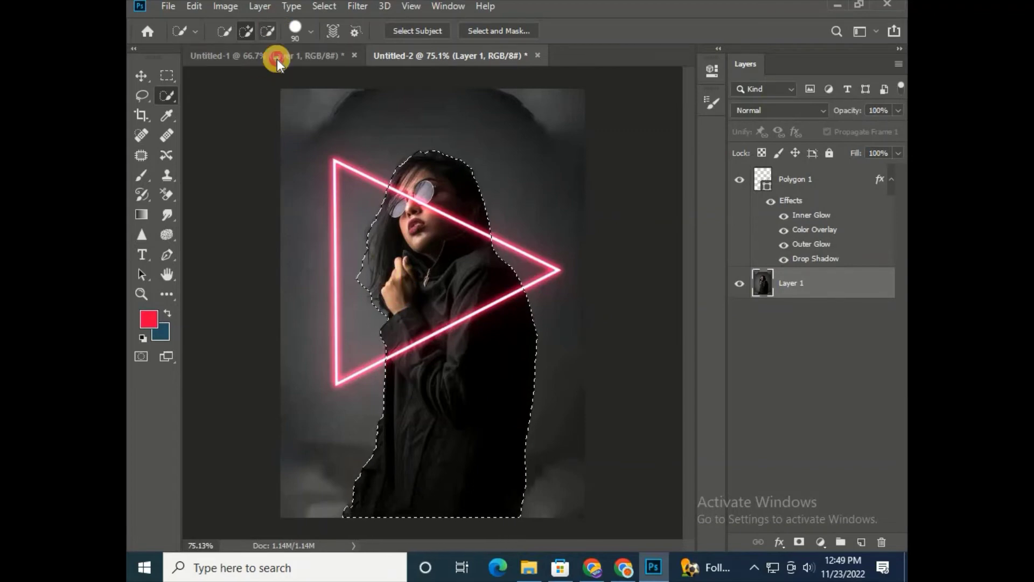
{"action": "key", "text": "["}
{"action": "left_click", "coordinate": [353, 276]}
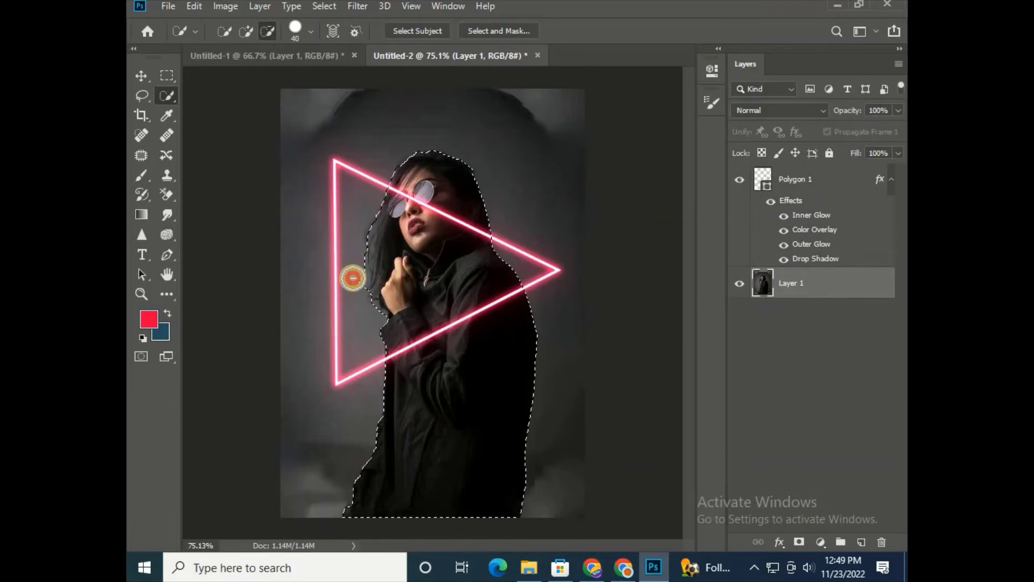
Add a layer mask to the triangle from the selection and invert it so the neon passes behind the woman
{"action": "left_click", "coordinate": [795, 178]}
{"action": "left_click", "coordinate": [796, 542]}
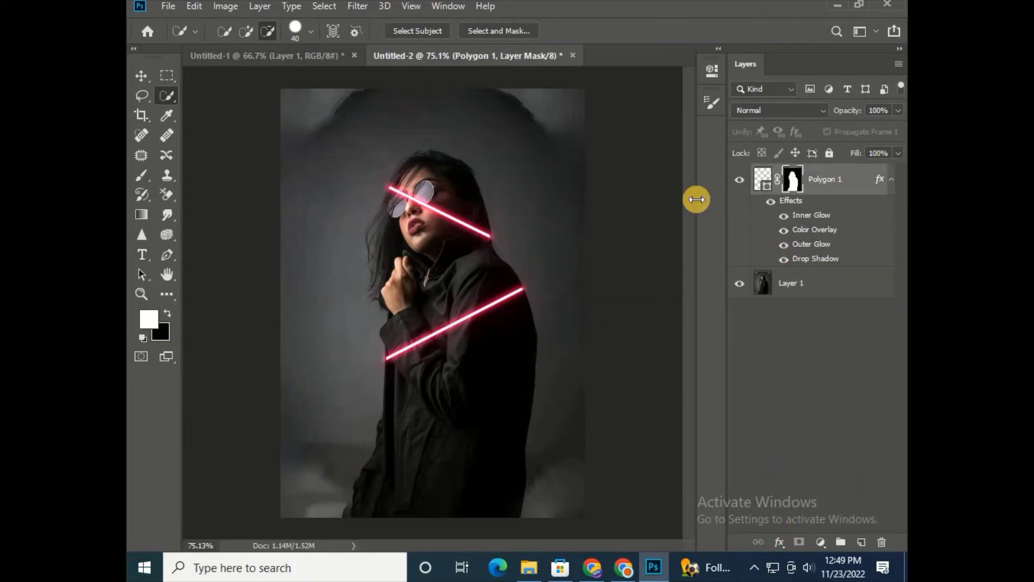
{"action": "left_click", "coordinate": [226, 6]}
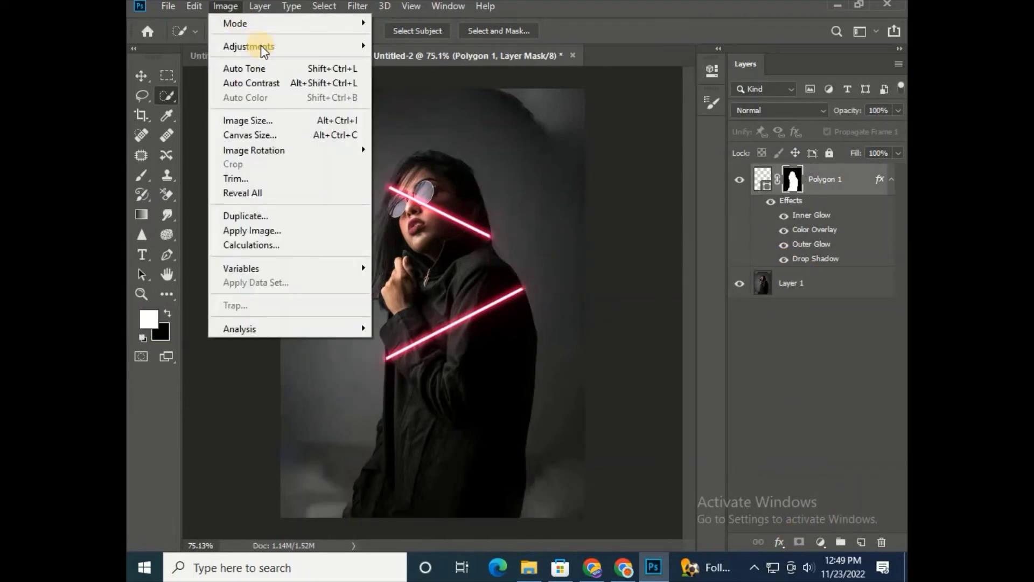
{"action": "mouse_move", "coordinate": [255, 47]}
{"action": "left_click", "coordinate": [412, 222]}
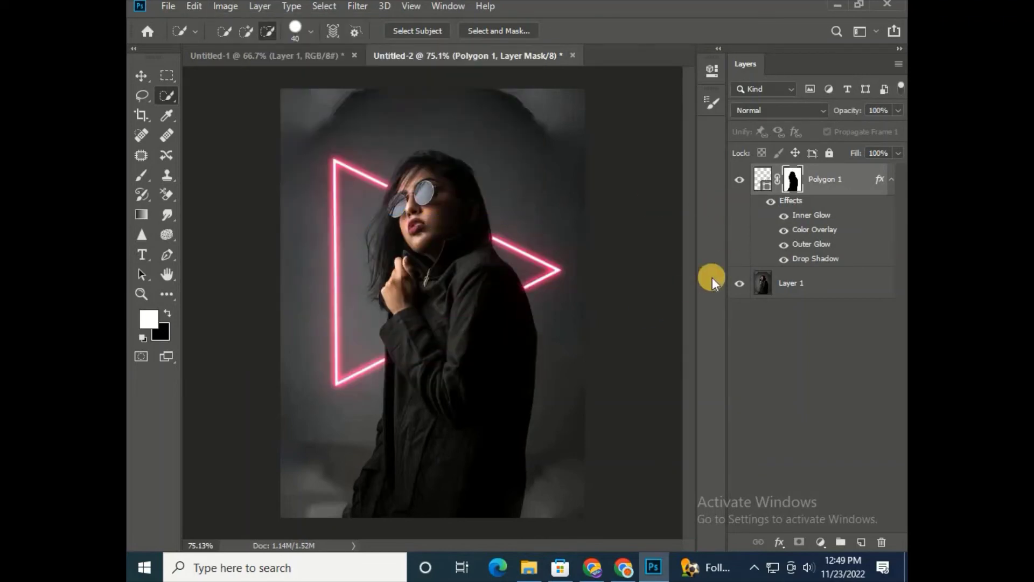
Paint white on the triangle's mask with a 60 px hard round brush to reveal its lower edge across the woman's arm
{"action": "left_click", "coordinate": [141, 178]}
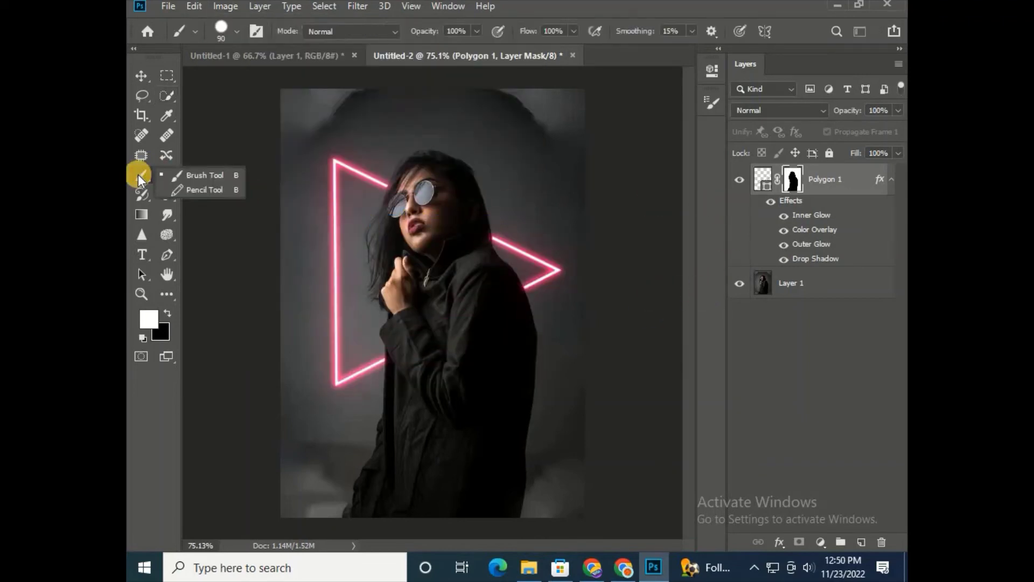
{"action": "left_click", "coordinate": [178, 172]}
{"action": "left_click", "coordinate": [237, 35]}
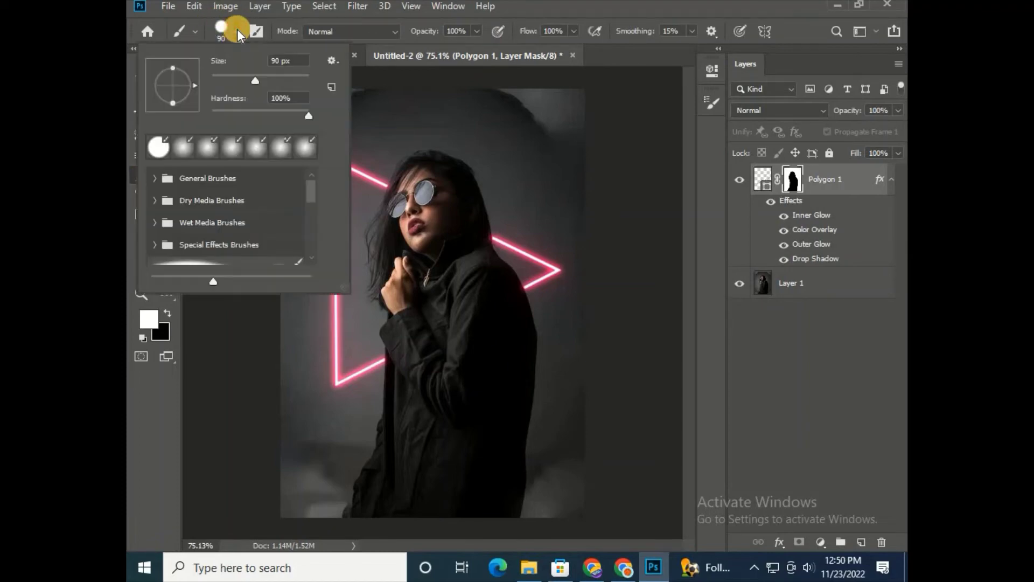
{"action": "left_click", "coordinate": [157, 150]}
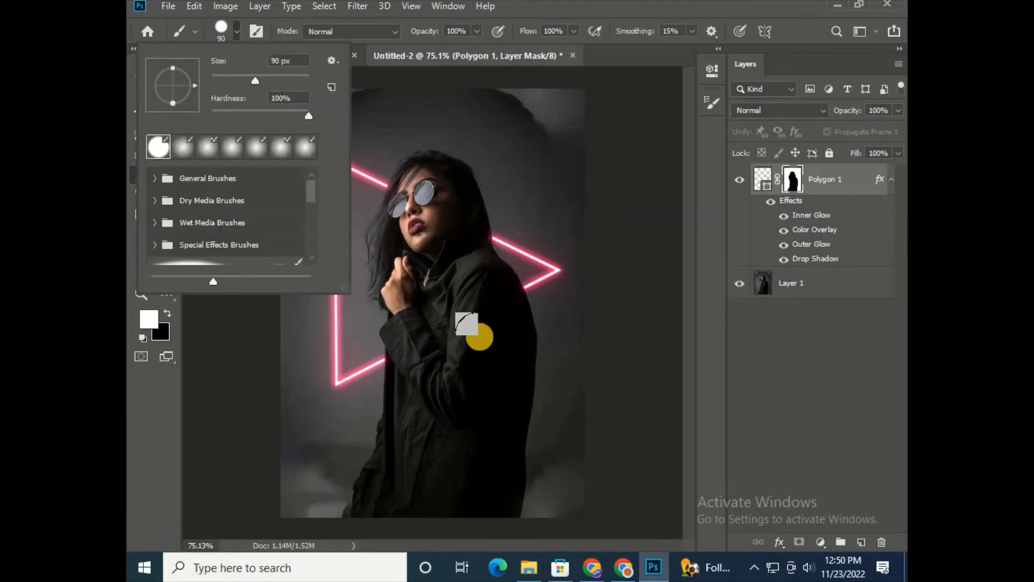
{"action": "left_click", "coordinate": [235, 351]}
{"action": "key", "text": "bracketleft"}
{"action": "key", "text": "bracketleft"}
{"action": "key", "text": "bracketleft"}
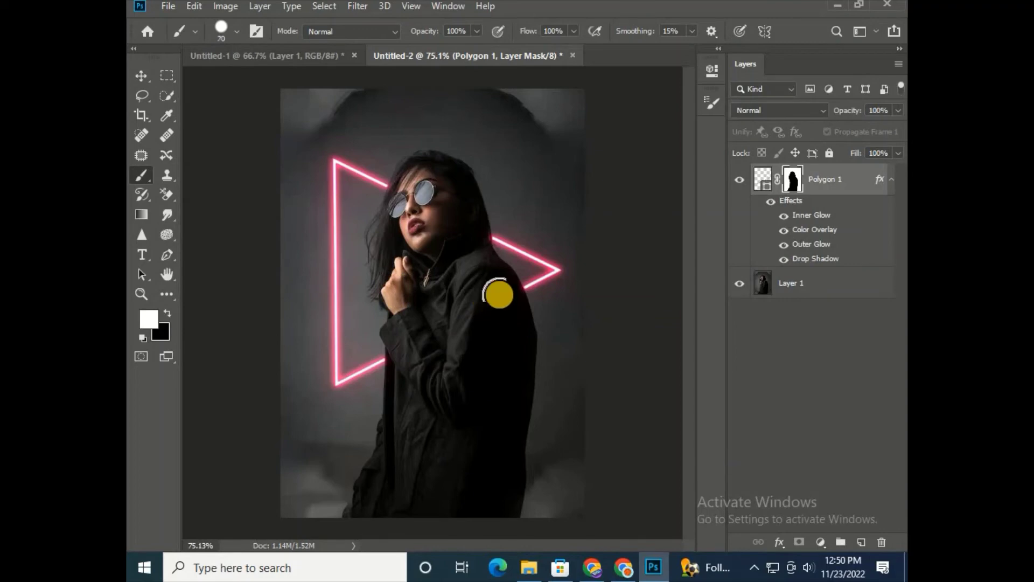
{"action": "left_click_drag", "start_coordinate": [528, 284], "coordinate": [278, 391]}
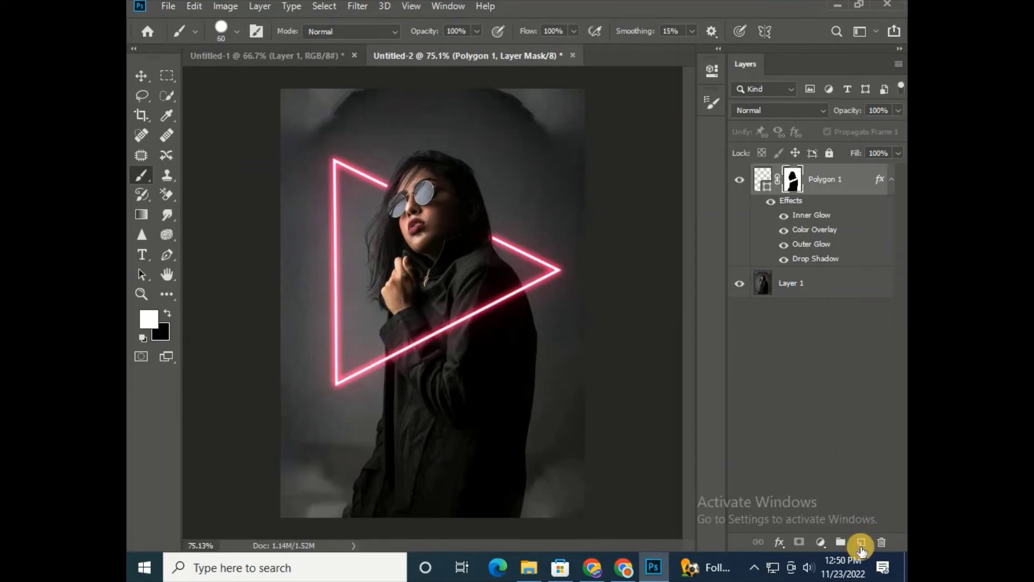
Add a Hue/Saturation adjustment layer with Colorize on, a magenta-pink hue and saturation 100
{"action": "left_click", "coordinate": [819, 549]}
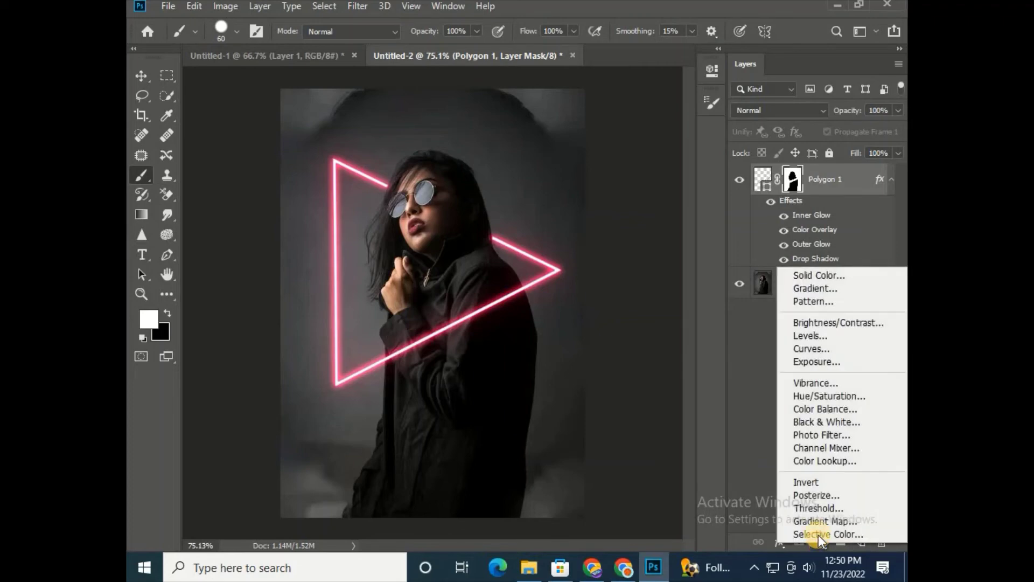
{"action": "left_click", "coordinate": [821, 395]}
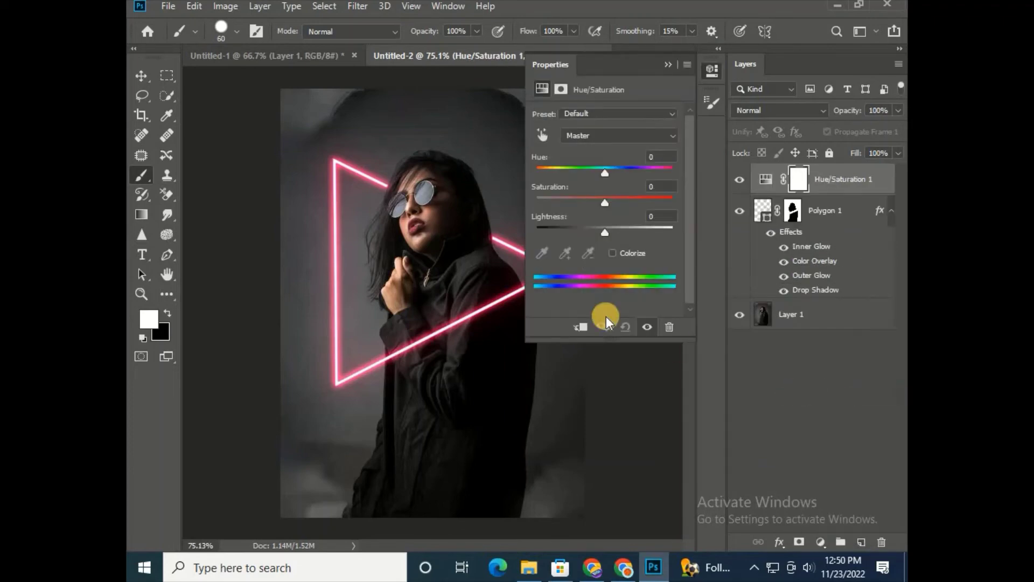
{"action": "left_click", "coordinate": [612, 253]}
{"action": "left_click_drag", "start_coordinate": [537, 173], "coordinate": [637, 173]}
{"action": "left_click_drag", "start_coordinate": [570, 202], "coordinate": [654, 183]}
{"action": "mouse_move", "coordinate": [636, 182]}
{"action": "left_mouse_down"}
{"action": "mouse_move", "coordinate": [625, 181]}
{"action": "mouse_move", "coordinate": [661, 184]}
{"action": "mouse_move", "coordinate": [652, 190]}
{"action": "left_mouse_up"}
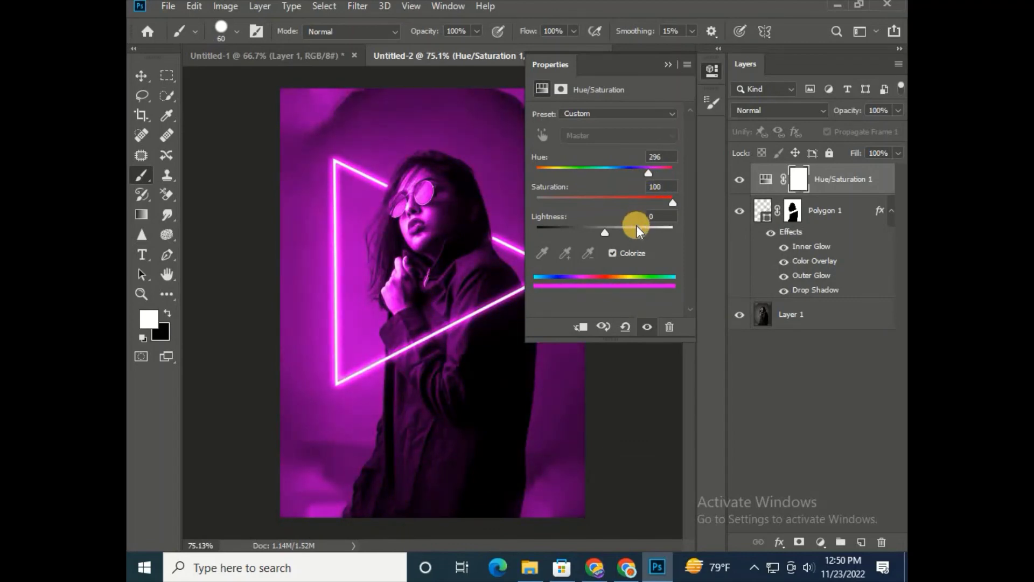
{"action": "left_click", "coordinate": [656, 172]}
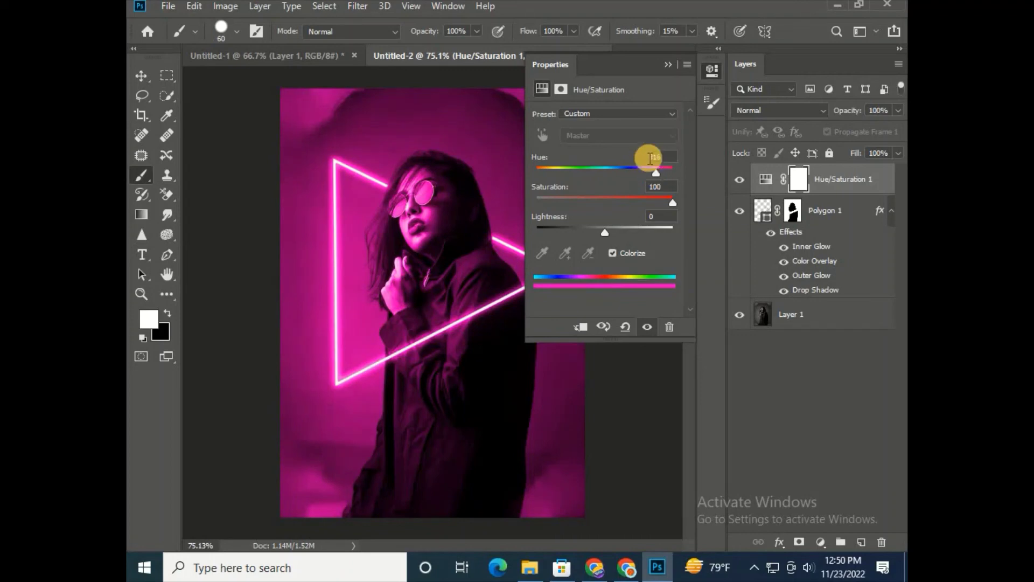
{"action": "left_click", "coordinate": [668, 64]}
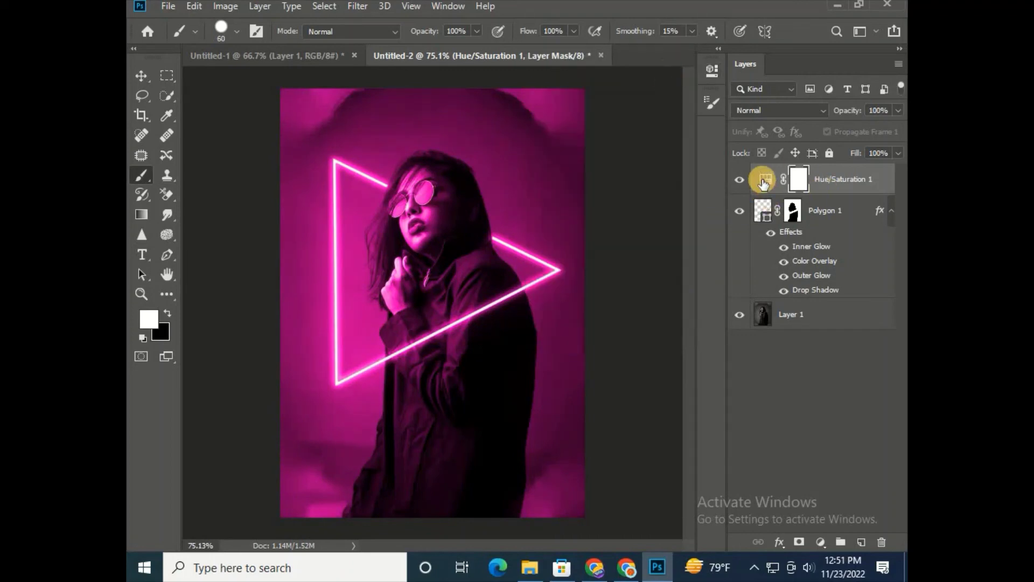
Split the adjustment layer's black Blend If slider for This Layer to 0 / 59 and apply the blending options
{"action": "right_click", "coordinate": [764, 179]}
{"action": "left_click", "coordinate": [758, 189]}
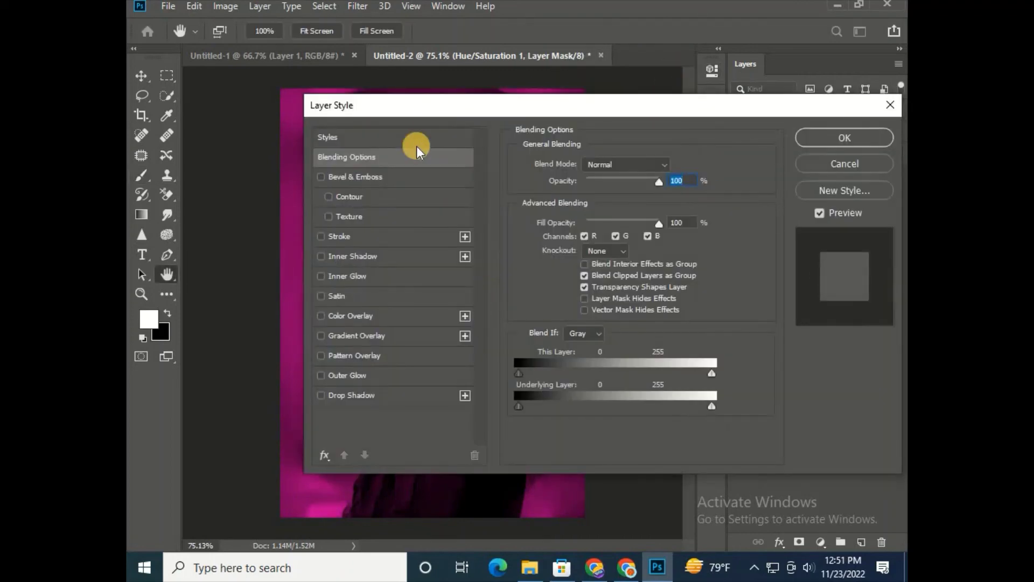
{"action": "left_click_drag", "start_coordinate": [502, 86], "coordinate": [571, 61]}
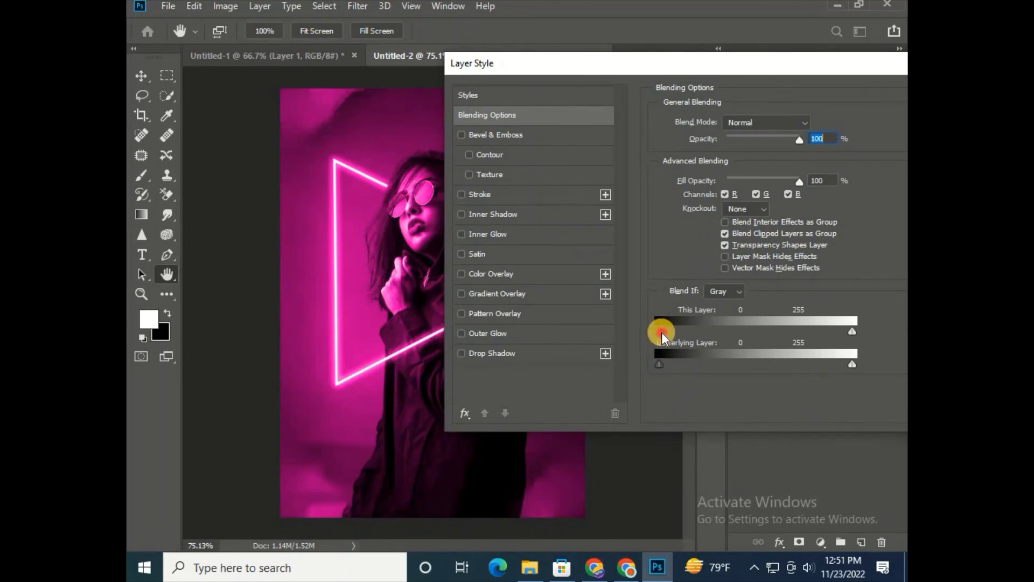
{"action": "left_click_drag", "start_coordinate": [661, 332], "coordinate": [704, 326]}
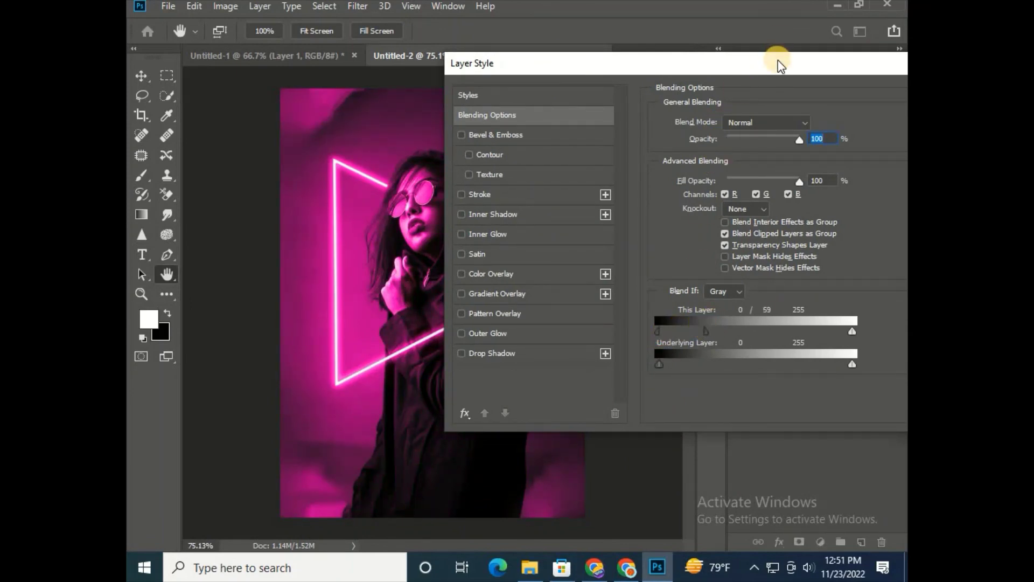
{"action": "left_click_drag", "start_coordinate": [779, 67], "coordinate": [599, 263]}
{"action": "left_click", "coordinate": [801, 291]}
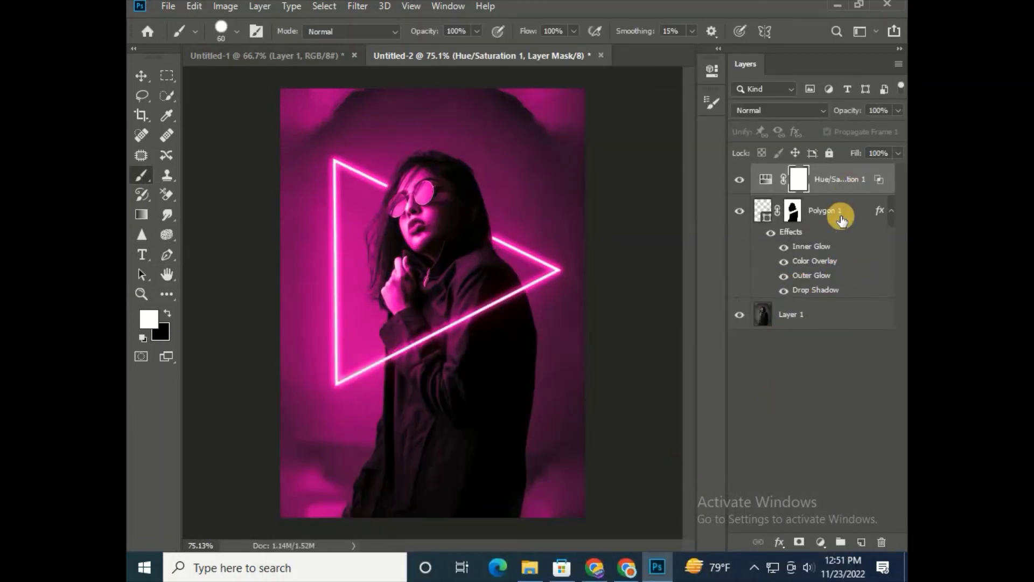
Group the Hue/Saturation adjustment layer and the triangle layer, keeping Pass Through mode and 100% opacity
{"action": "left_click", "coordinate": [840, 211], "text": "shift"}
{"action": "right_click", "coordinate": [813, 178]}
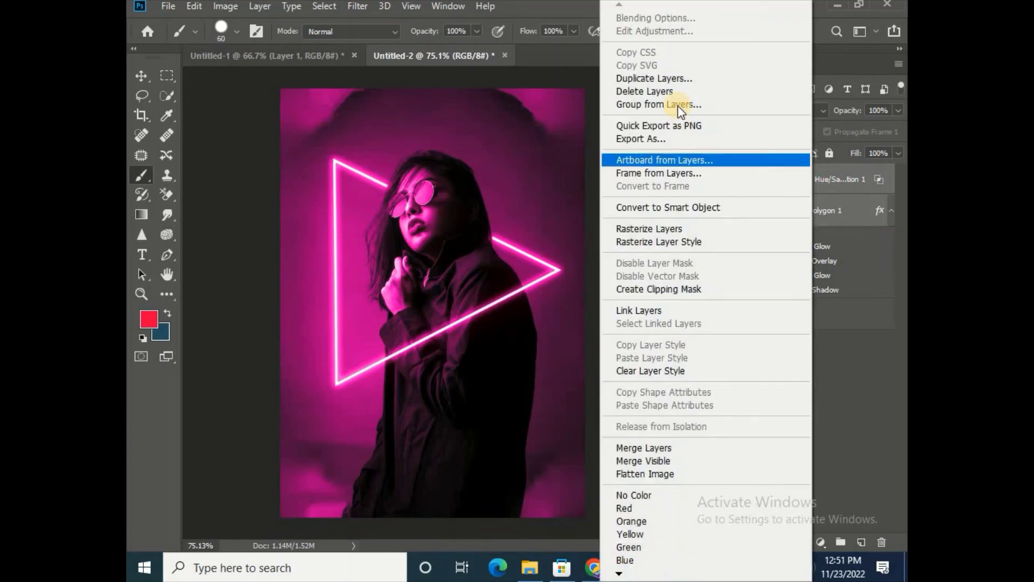
{"action": "left_click", "coordinate": [678, 102]}
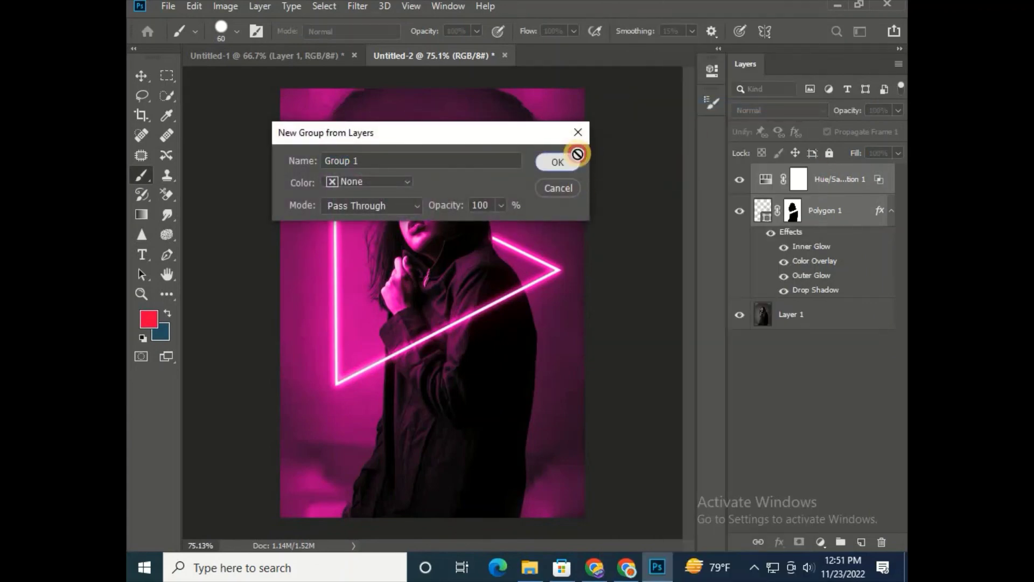
{"action": "left_click", "coordinate": [574, 161]}
Toggle the new group's visibility to compare the portrait with and without the neon effect
{"action": "left_click", "coordinate": [738, 175]}
{"action": "left_click", "coordinate": [738, 174]}
{"action": "left_click", "coordinate": [739, 174]}
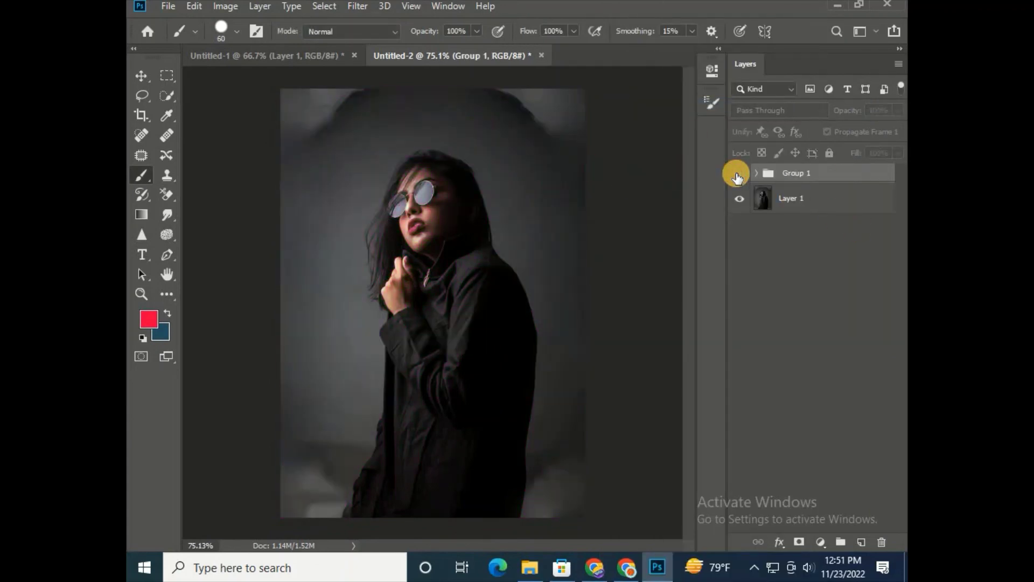